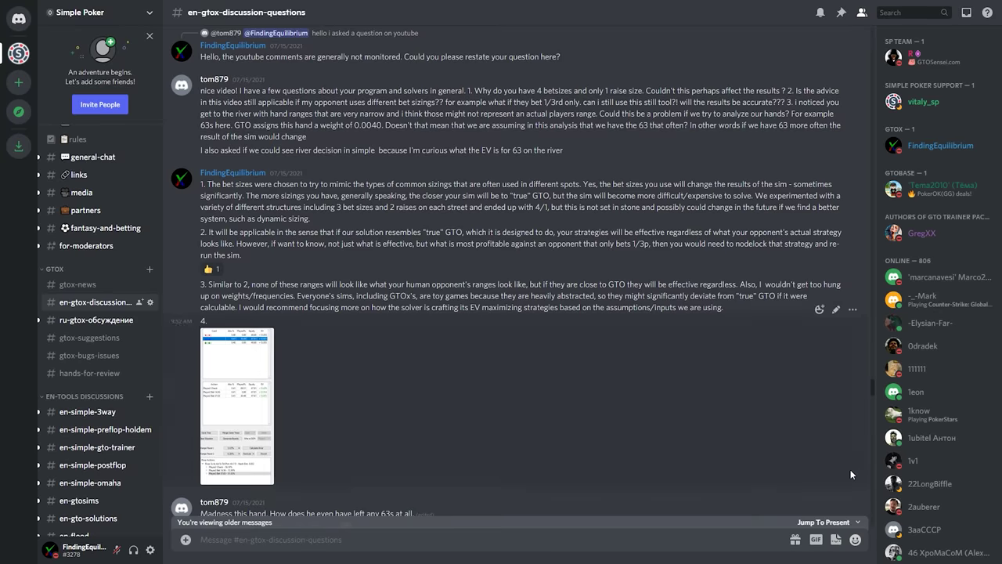
Scroll the #en-gtox-discussion-questions thread down to the dispute over GTOx suiting a 33% betting strategy
{"action": "scroll", "coordinate": [850, 469], "scroll_direction": "down", "scroll_amount": 5}
{"action": "scroll", "coordinate": [850, 469], "scroll_direction": "down", "scroll_amount": 5}
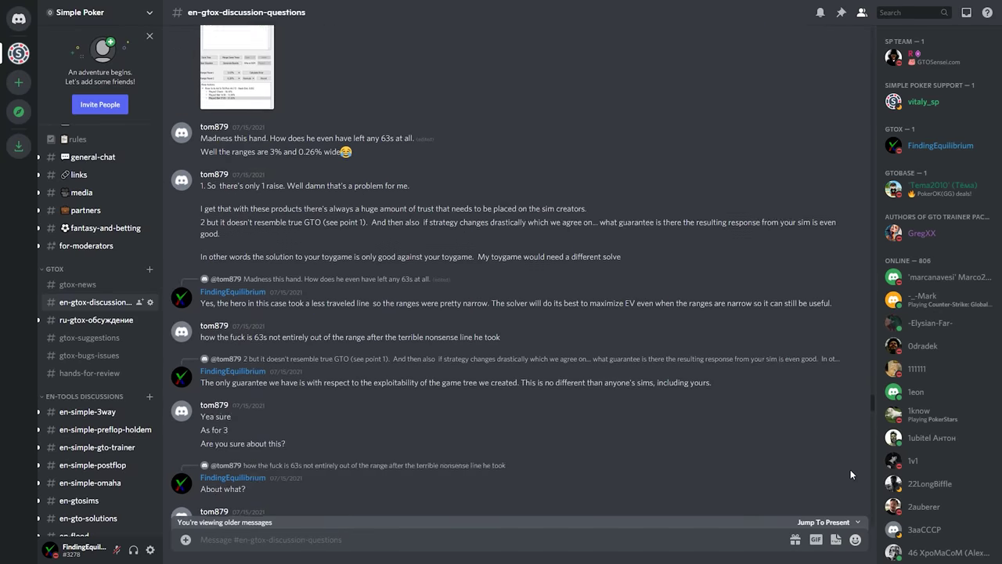
{"action": "scroll", "coordinate": [850, 474], "scroll_direction": "down", "scroll_amount": 5}
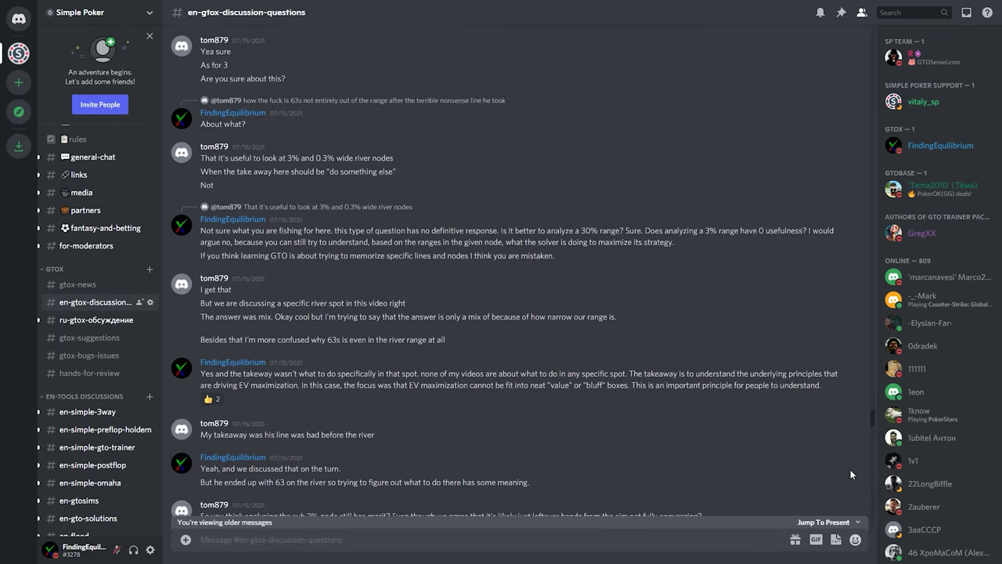
{"action": "scroll", "coordinate": [850, 472], "scroll_direction": "down", "scroll_amount": 5}
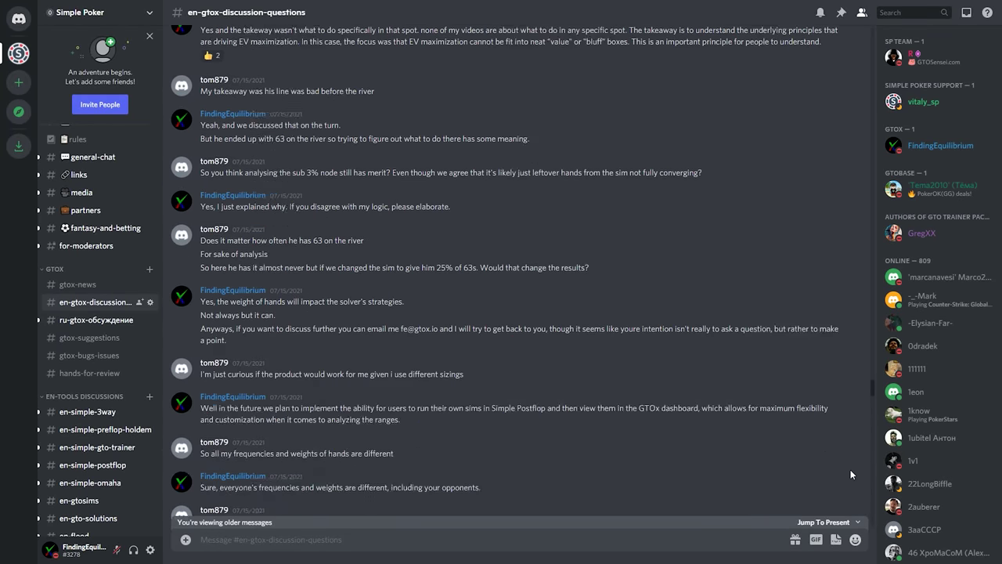
{"action": "scroll", "coordinate": [850, 468], "scroll_direction": "down", "scroll_amount": 6}
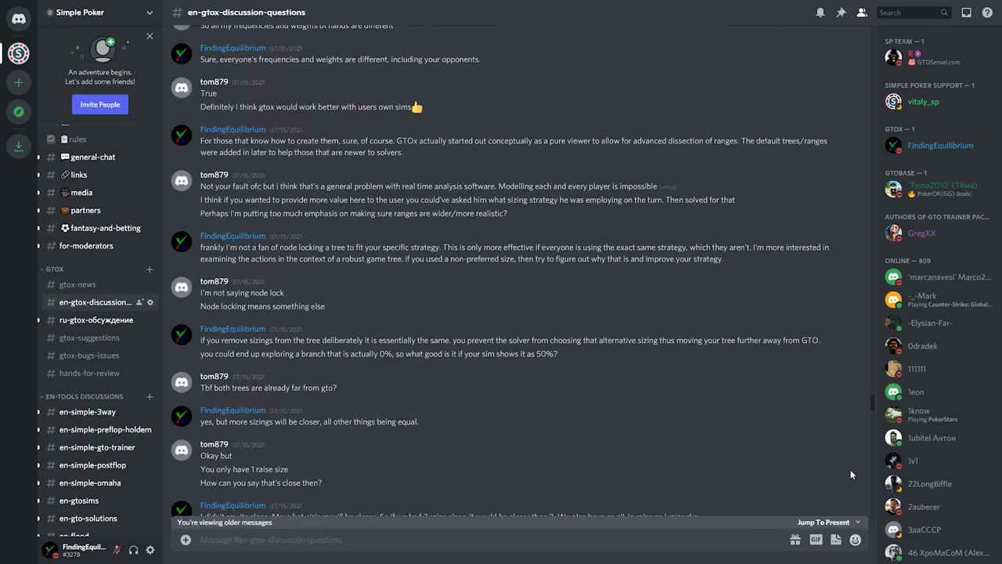
{"action": "scroll", "coordinate": [850, 473], "scroll_direction": "down", "scroll_amount": 5}
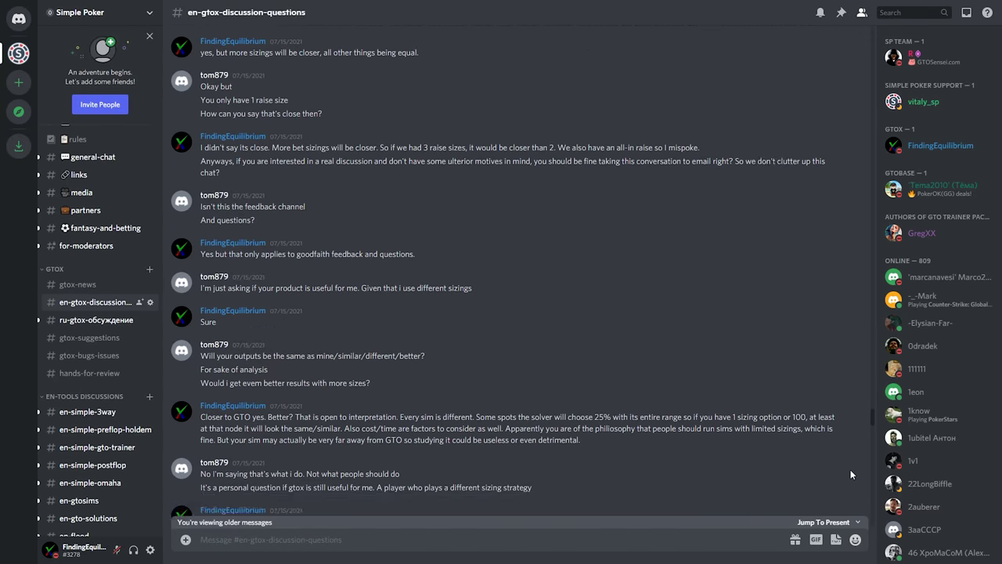
{"action": "scroll", "coordinate": [850, 474], "scroll_direction": "down", "scroll_amount": 5}
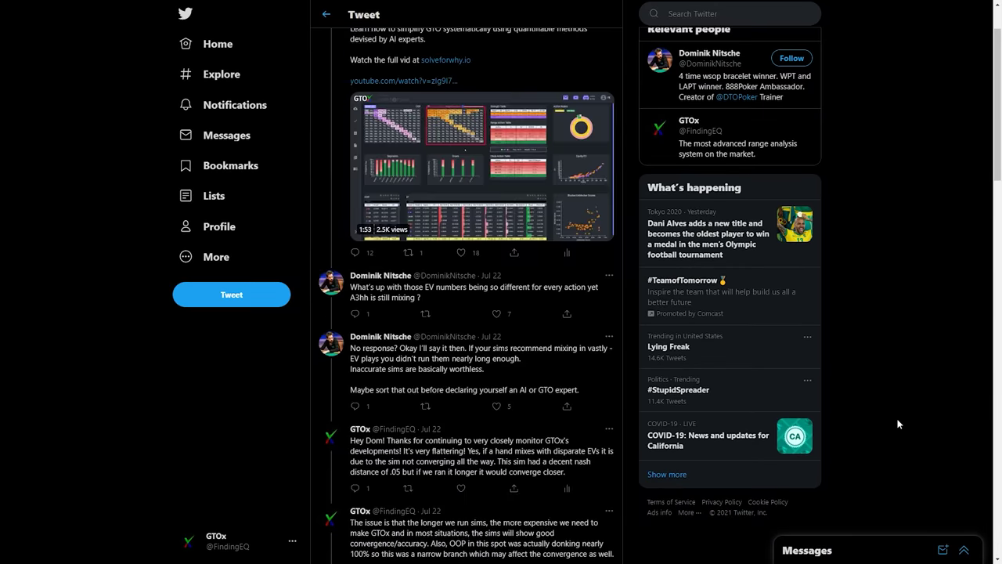
Scroll the GTOx reply thread down to its final reply, 'The truth hurts'
{"action": "scroll", "coordinate": [834, 421], "scroll_direction": "down", "scroll_amount": 3}
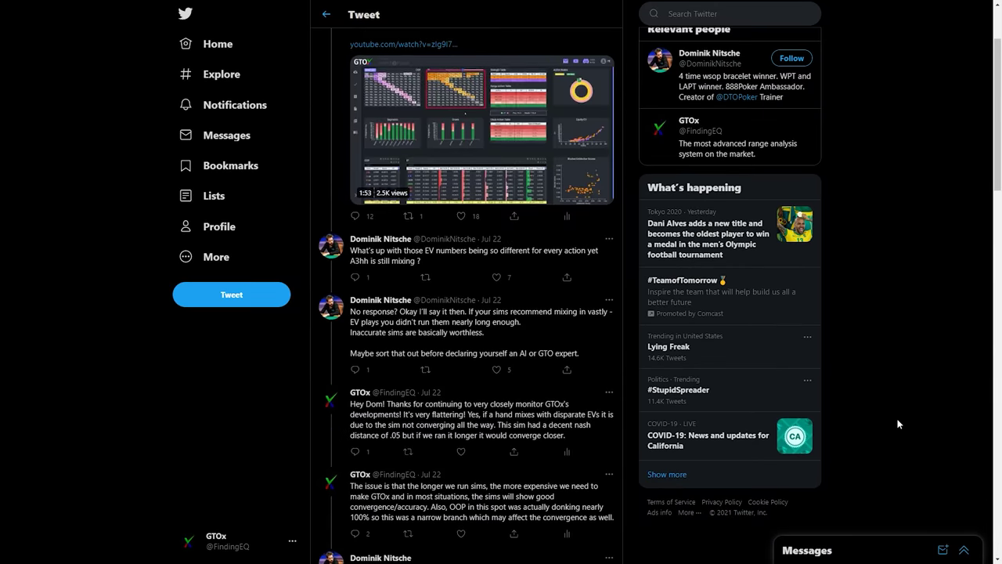
{"action": "scroll", "coordinate": [898, 424], "scroll_direction": "down", "scroll_amount": 3}
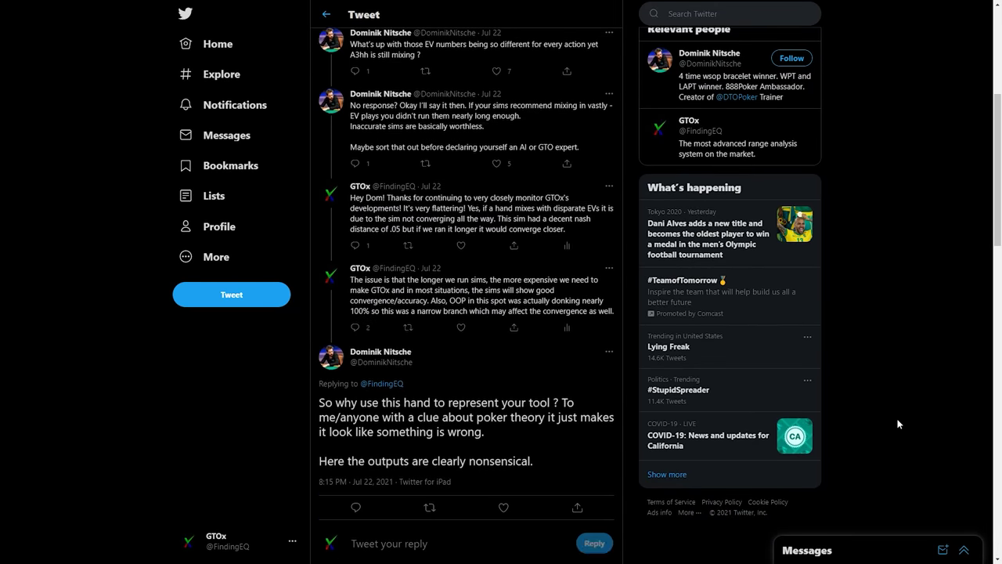
{"action": "scroll", "coordinate": [898, 424], "scroll_direction": "down", "scroll_amount": 5}
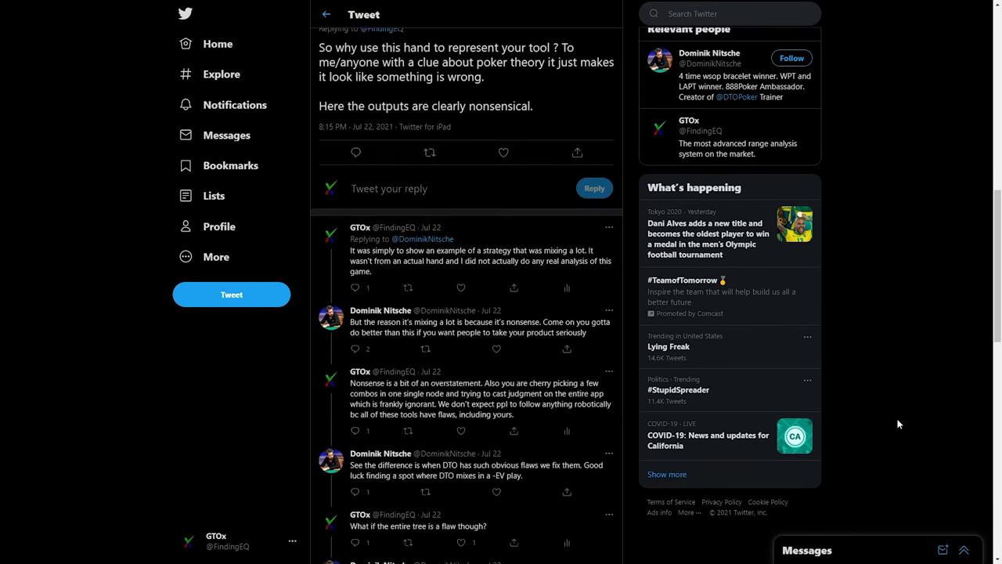
{"action": "scroll", "coordinate": [898, 423], "scroll_direction": "down", "scroll_amount": 3}
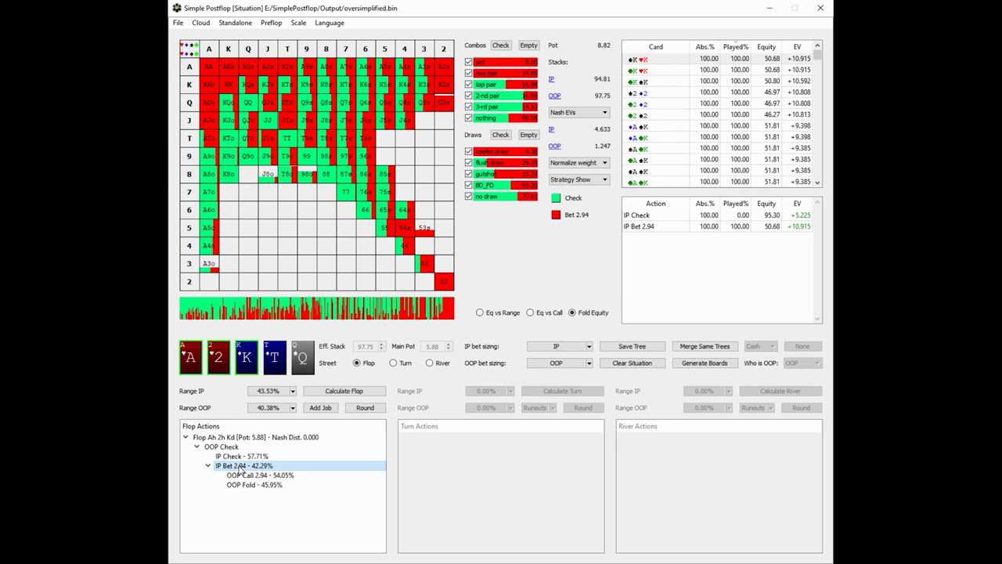
Follow OOP calling the 2.94 flop and 5.88 turn bets, then show OOP's defense against the 11.76 river bet
{"action": "left_click", "coordinate": [254, 475]}
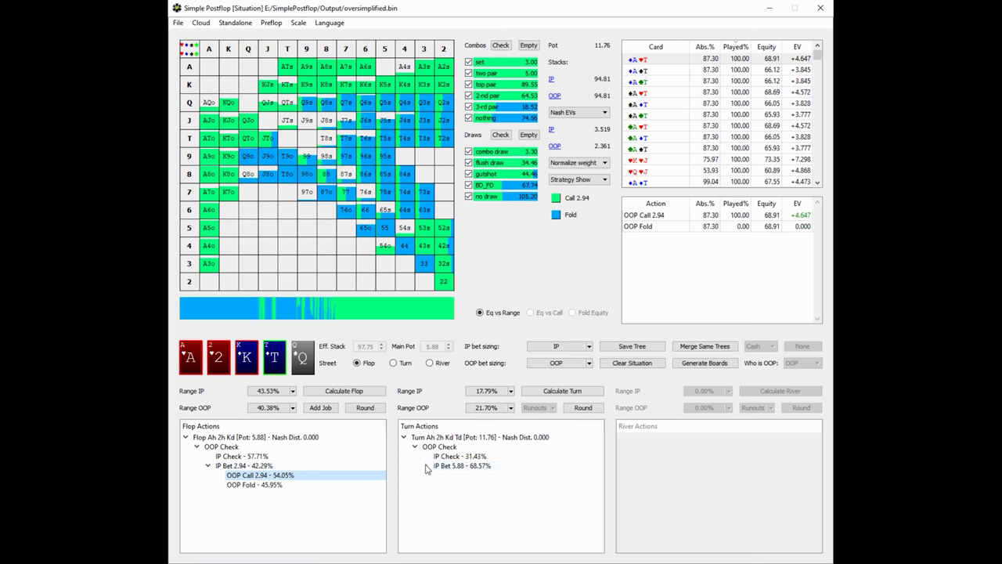
{"action": "left_click", "coordinate": [437, 468]}
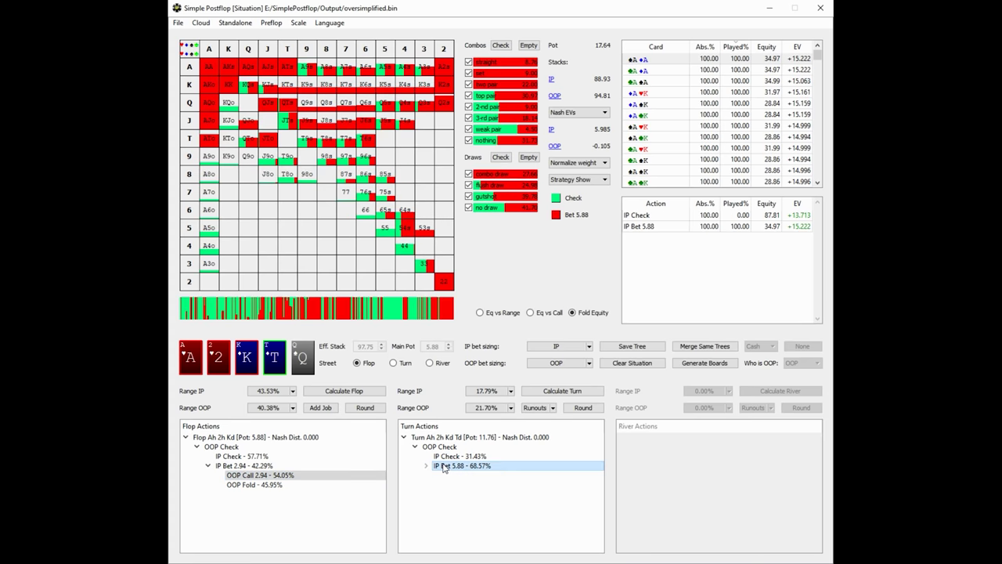
{"action": "left_click", "coordinate": [428, 467]}
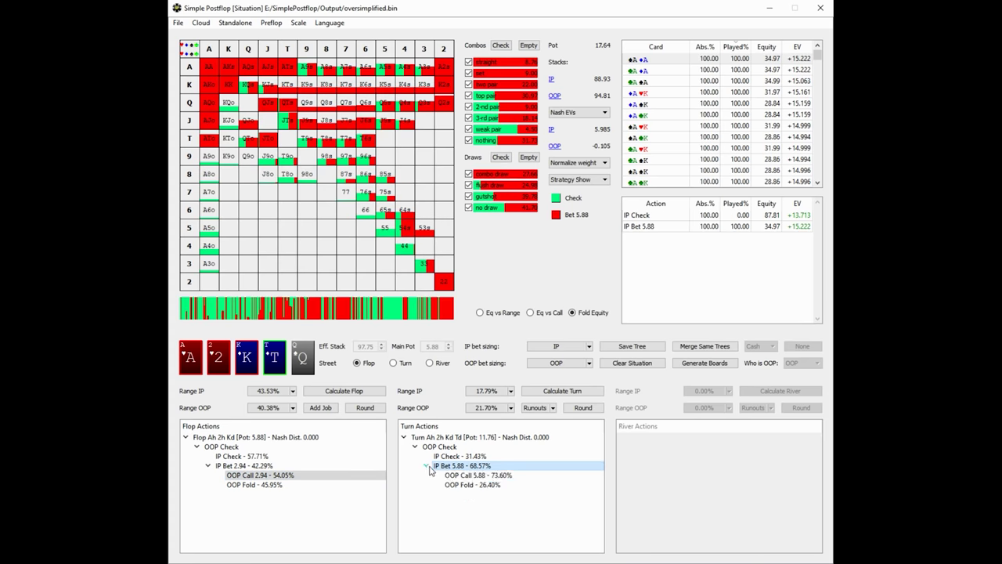
{"action": "left_click", "coordinate": [474, 476]}
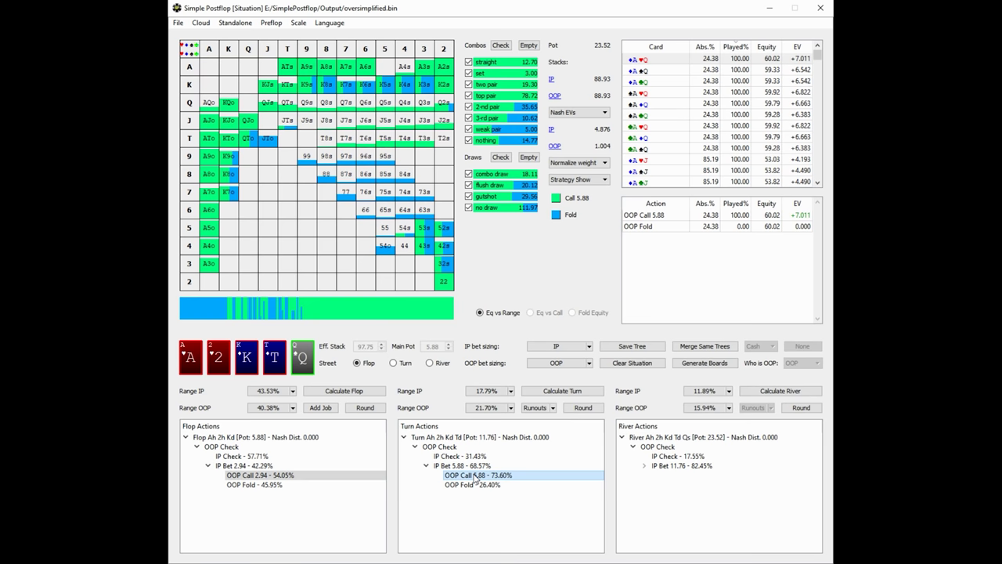
{"action": "left_click", "coordinate": [669, 468]}
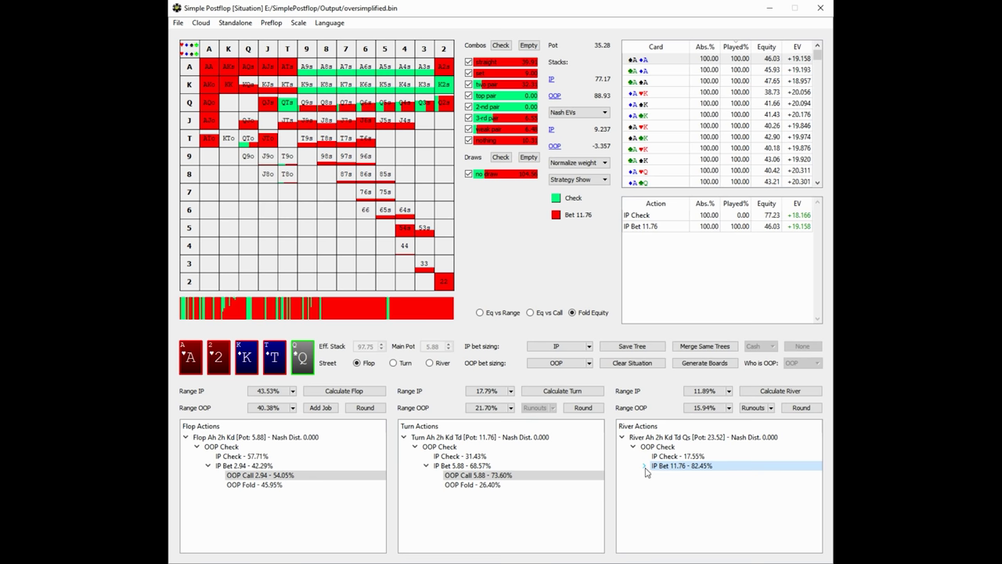
{"action": "left_click", "coordinate": [645, 467]}
{"action": "left_click", "coordinate": [678, 476]}
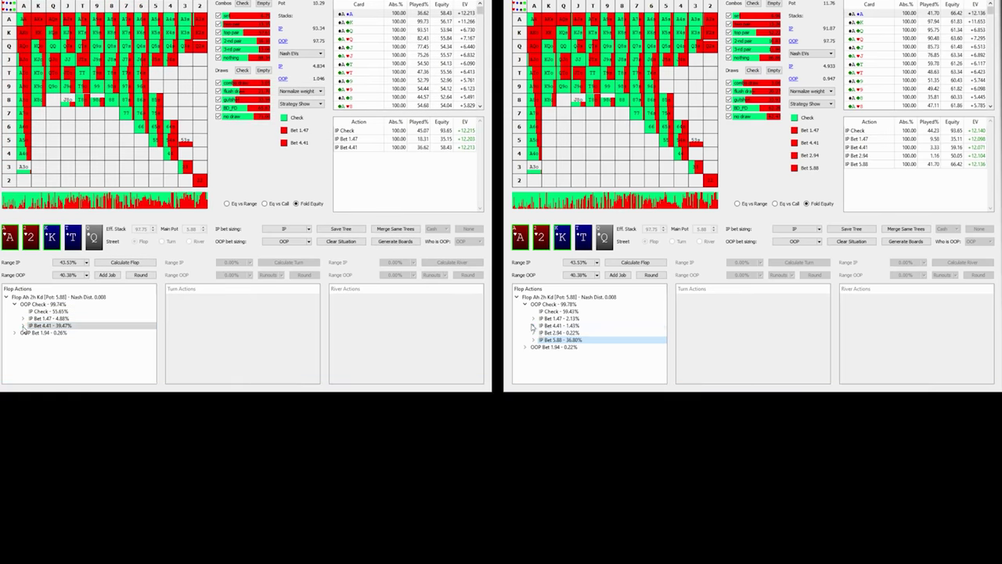
In both trees, follow OOP calling the 4.41 flop bet and IP's 14.70 turn bet
{"action": "left_click", "coordinate": [533, 325]}
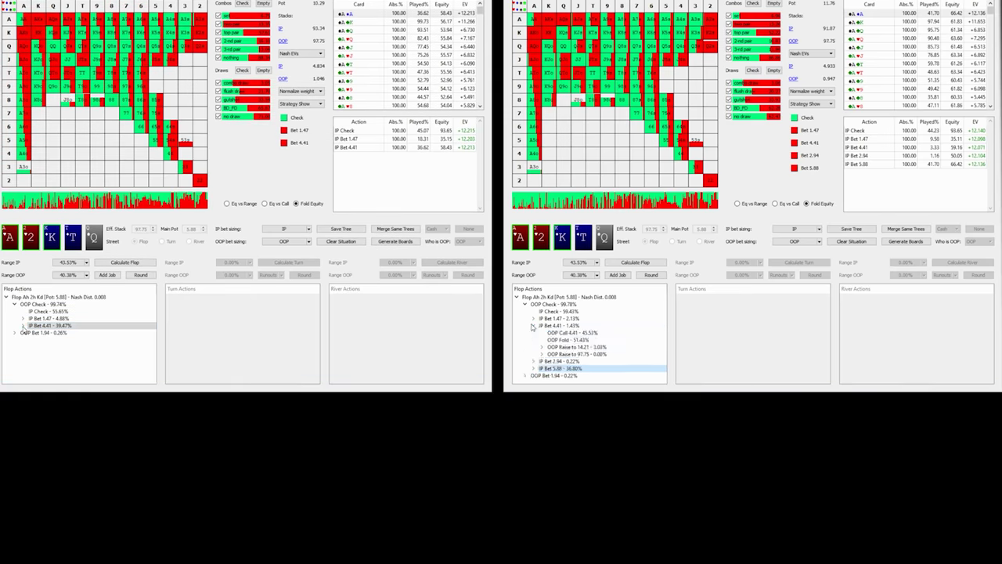
{"action": "left_click", "coordinate": [572, 332]}
{"action": "left_click", "coordinate": [59, 334]}
{"action": "left_click", "coordinate": [689, 304]}
{"action": "left_click", "coordinate": [178, 304]}
{"action": "left_click", "coordinate": [714, 325]}
{"action": "left_click", "coordinate": [696, 326]}
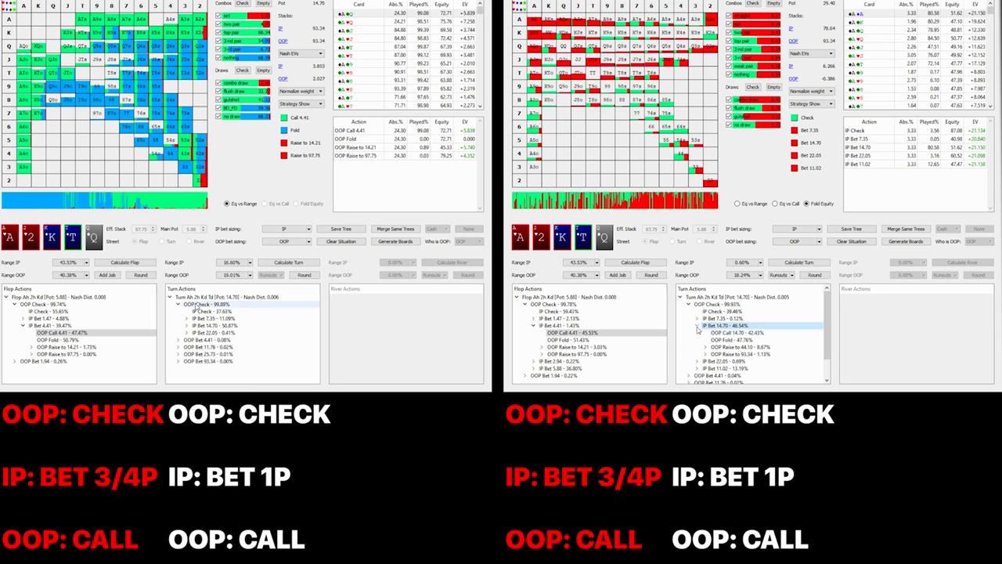
{"action": "left_click", "coordinate": [736, 333]}
{"action": "left_click", "coordinate": [200, 325]}
Show IP's river options after OOP checks and select the 44.10 river bet in both trees
{"action": "left_click", "coordinate": [853, 304]}
{"action": "left_click", "coordinate": [187, 326]}
{"action": "left_click", "coordinate": [226, 333]}
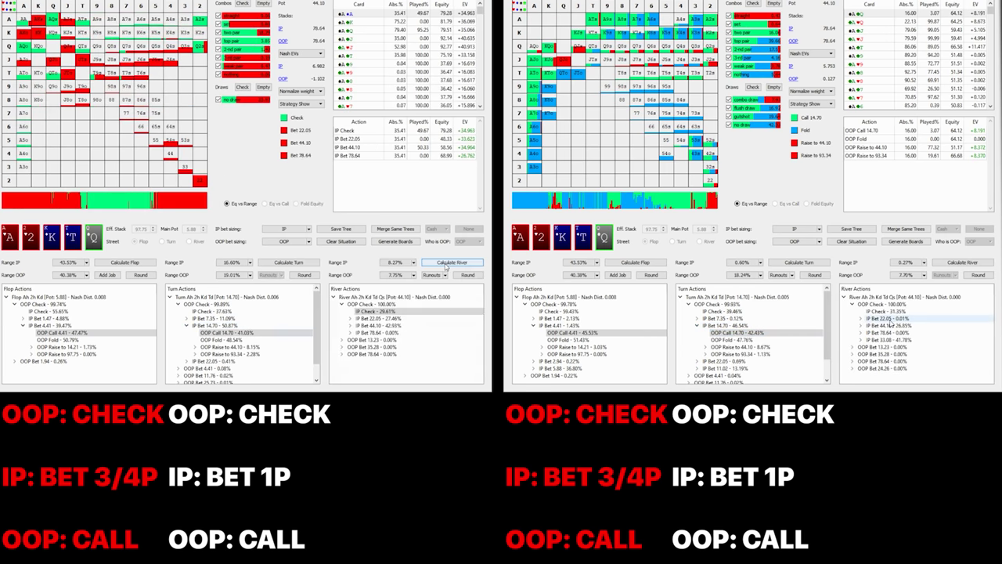
{"action": "left_click", "coordinate": [889, 325]}
{"action": "left_click", "coordinate": [379, 314]}
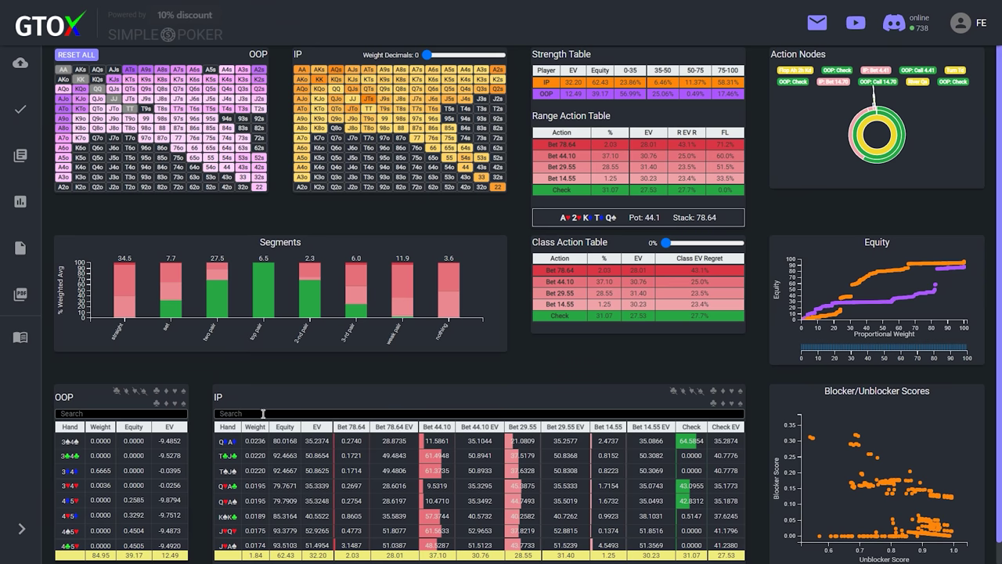
Sort the IP hand table by weight and set Weight Decimals to 3
{"action": "left_click", "coordinate": [253, 432]}
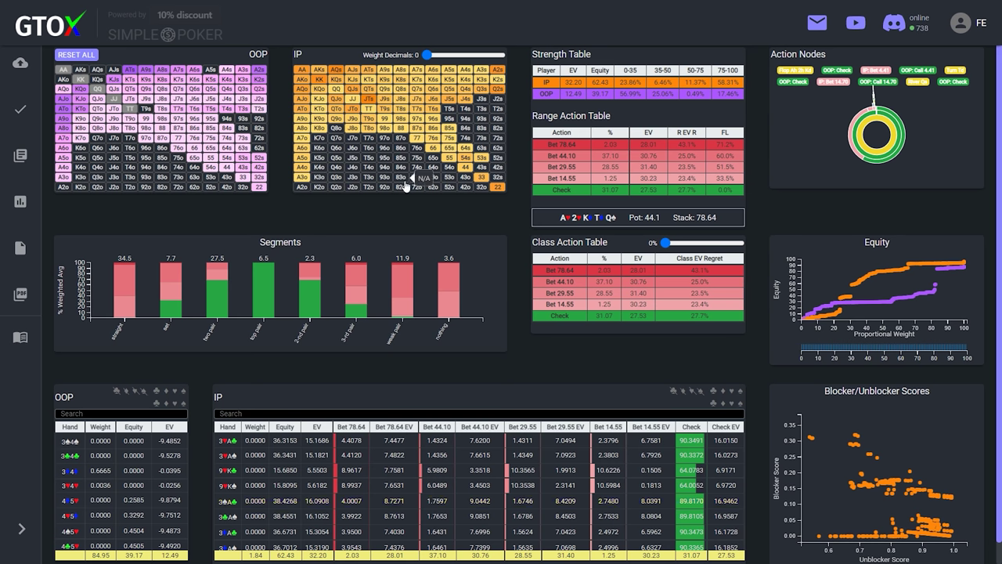
{"action": "mouse_move", "coordinate": [320, 122]}
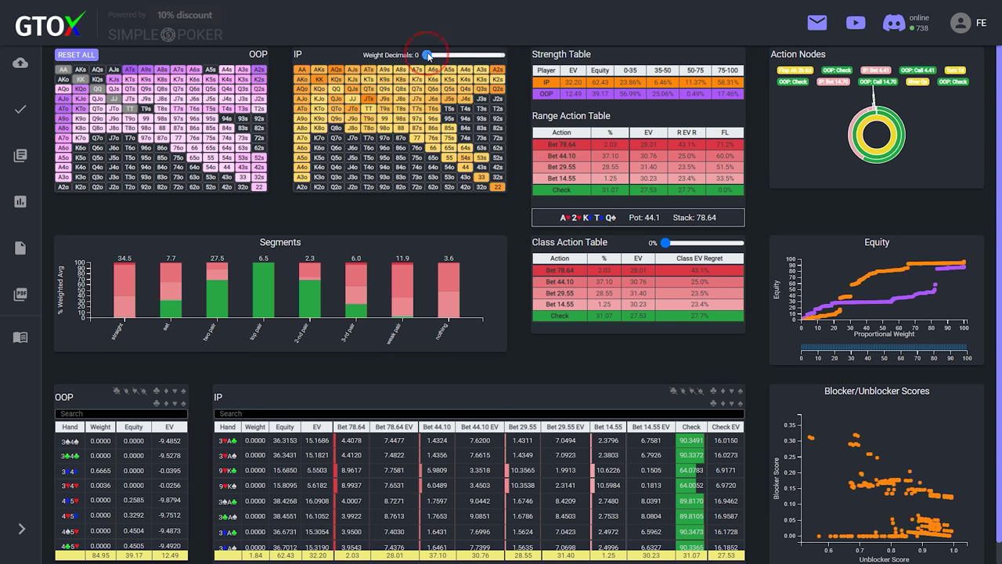
{"action": "left_click", "coordinate": [447, 55]}
{"action": "left_click_drag", "start_coordinate": [448, 57], "coordinate": [455, 56]}
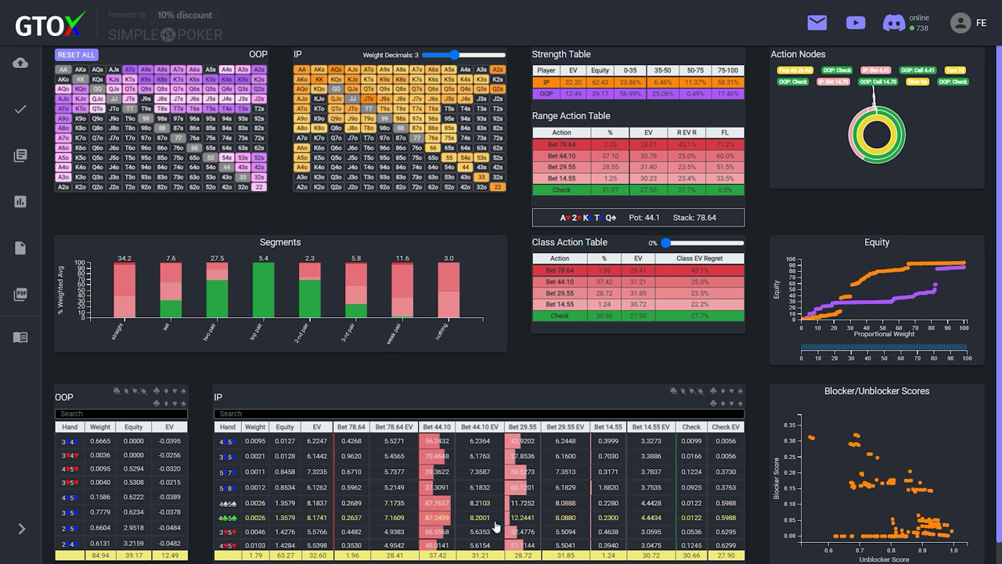
{"action": "scroll", "coordinate": [489, 537], "scroll_direction": "down", "scroll_amount": 2}
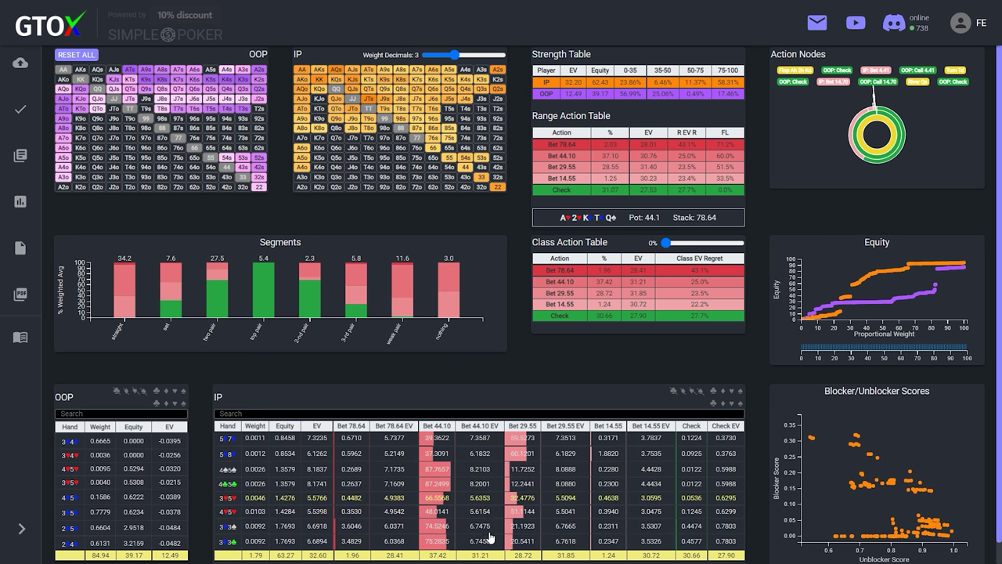
{"action": "scroll", "coordinate": [571, 527], "scroll_direction": "down", "scroll_amount": 2}
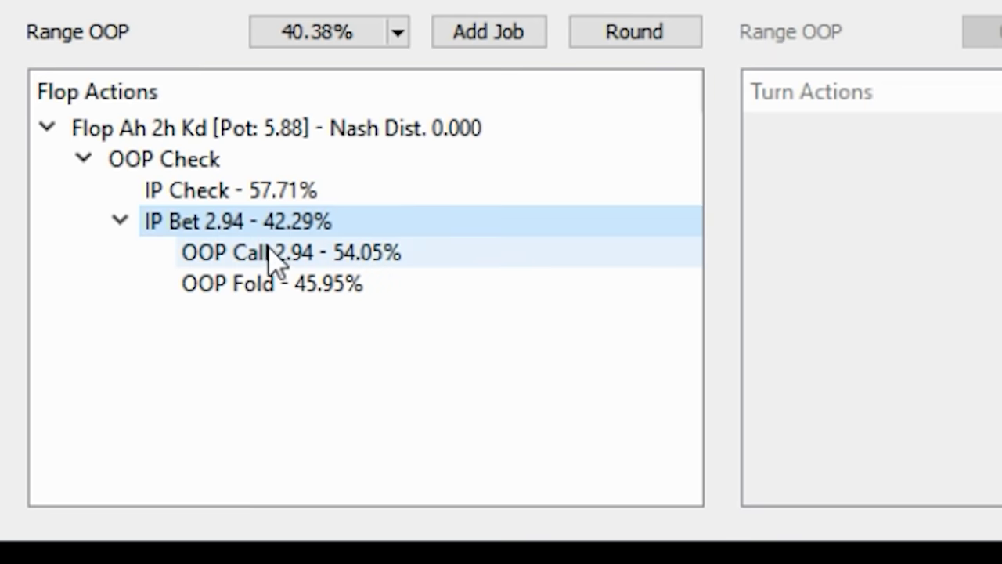
Follow OOP calling the 2.94 flop and 5.88 turn bets, then reveal OOP's response to the 11.76 river bet
{"action": "left_click", "coordinate": [271, 250]}
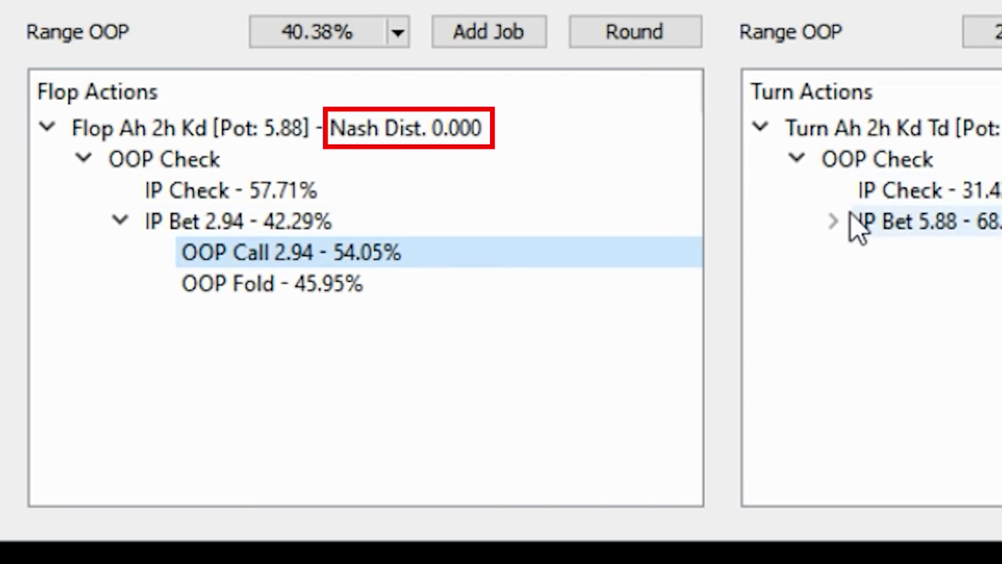
{"action": "left_click", "coordinate": [339, 227]}
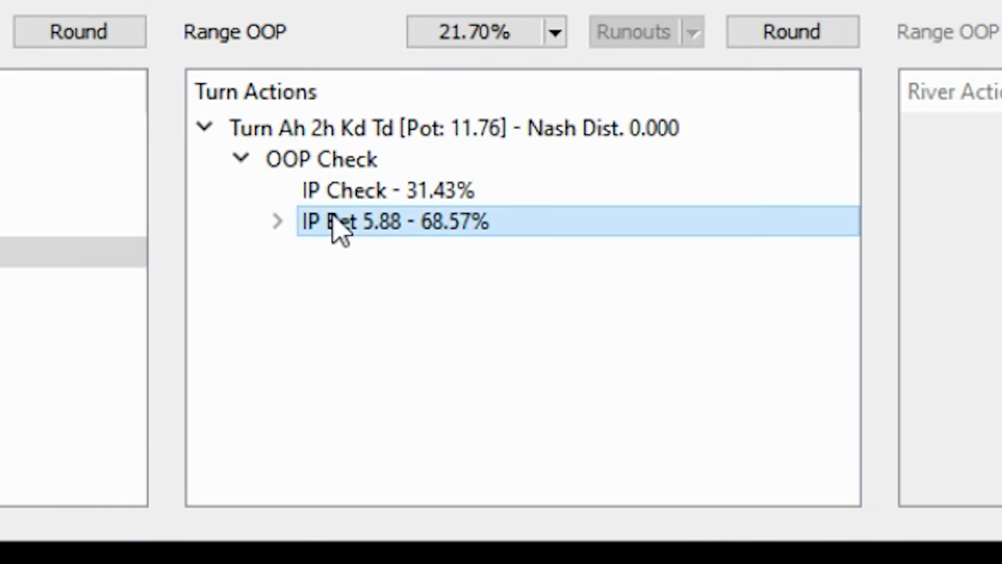
{"action": "left_click", "coordinate": [280, 225]}
{"action": "left_click", "coordinate": [432, 259]}
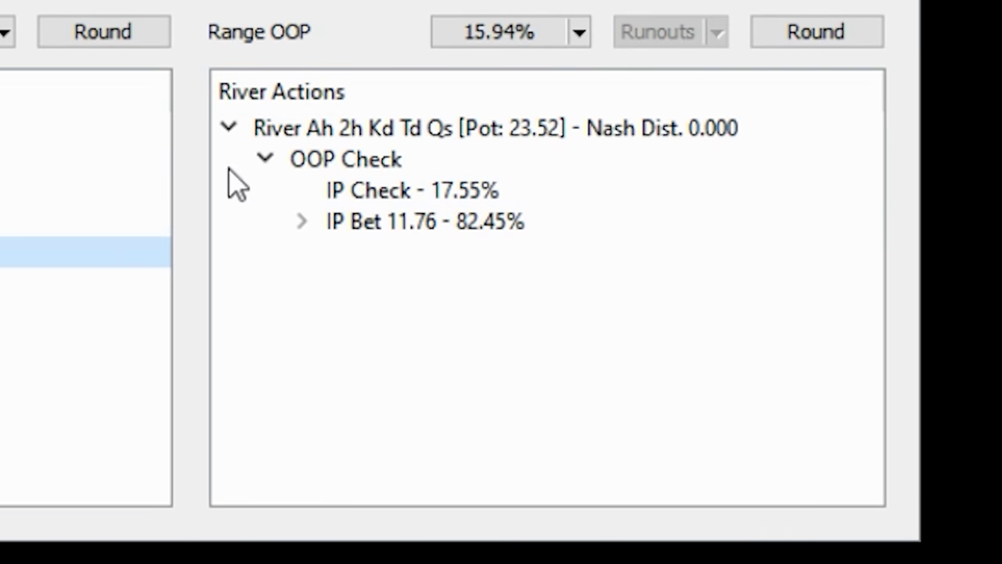
{"action": "left_click", "coordinate": [376, 220]}
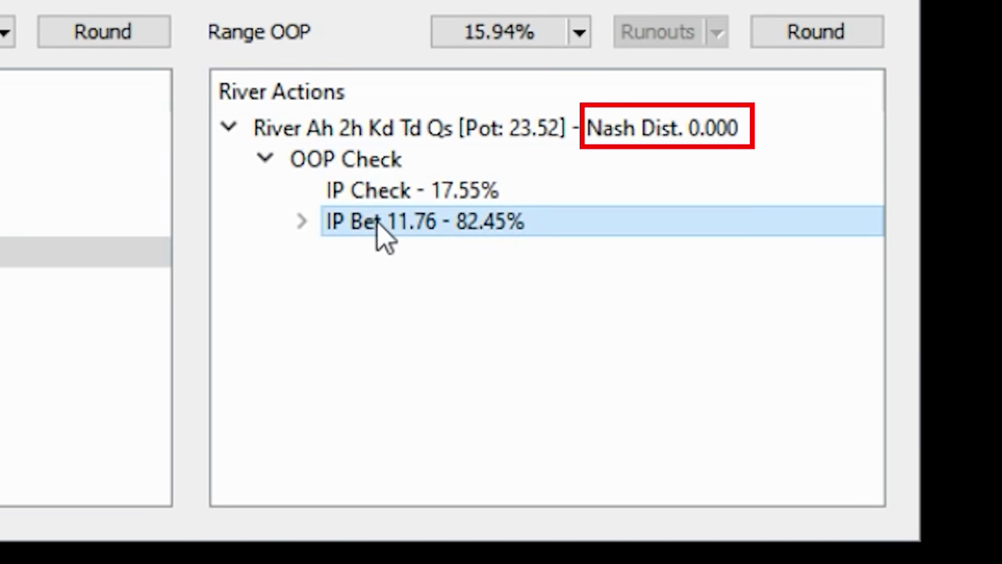
{"action": "left_click", "coordinate": [302, 221]}
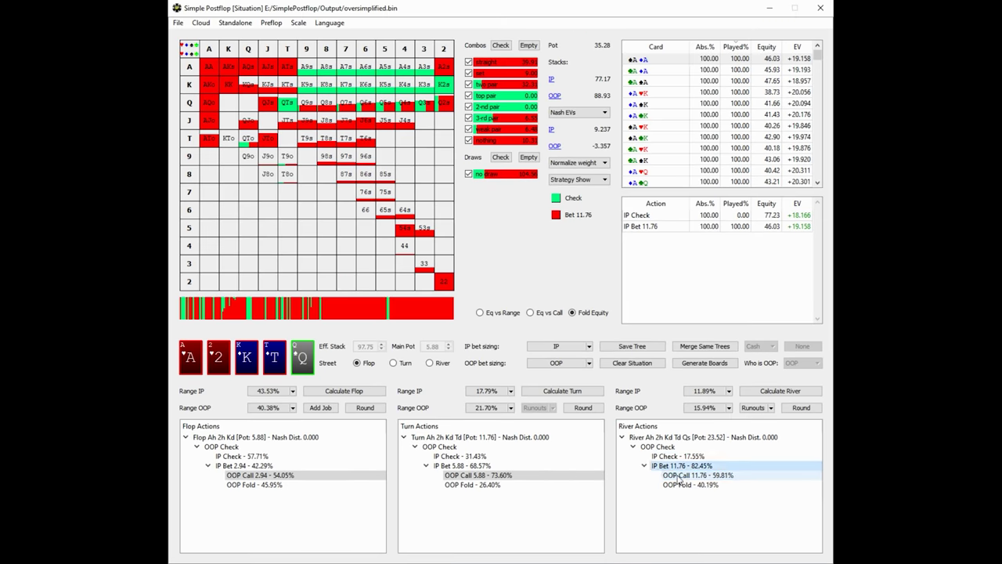
{"action": "left_click", "coordinate": [678, 475]}
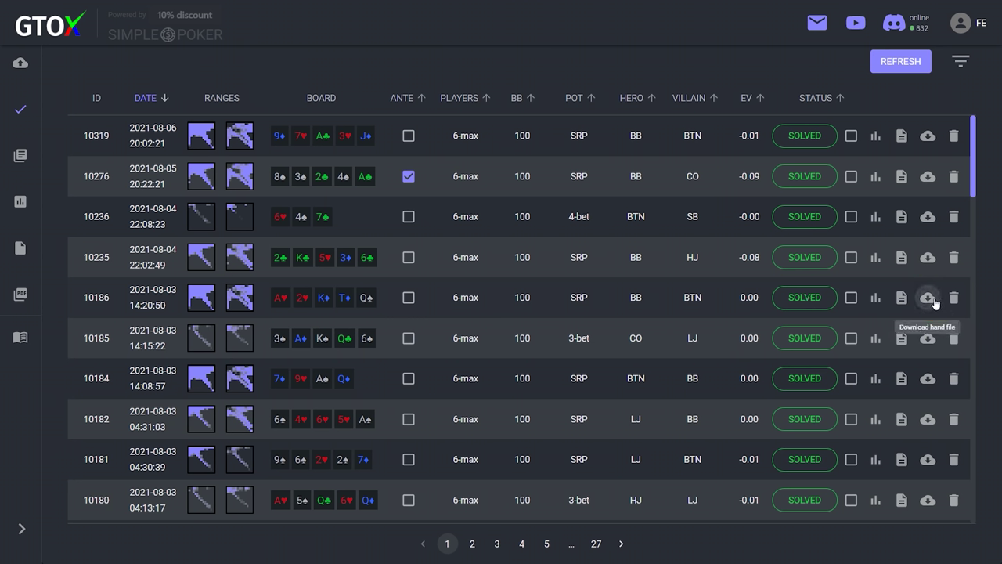
Download the hand file for solve 10186 from the solutions list
{"action": "left_click", "coordinate": [928, 298]}
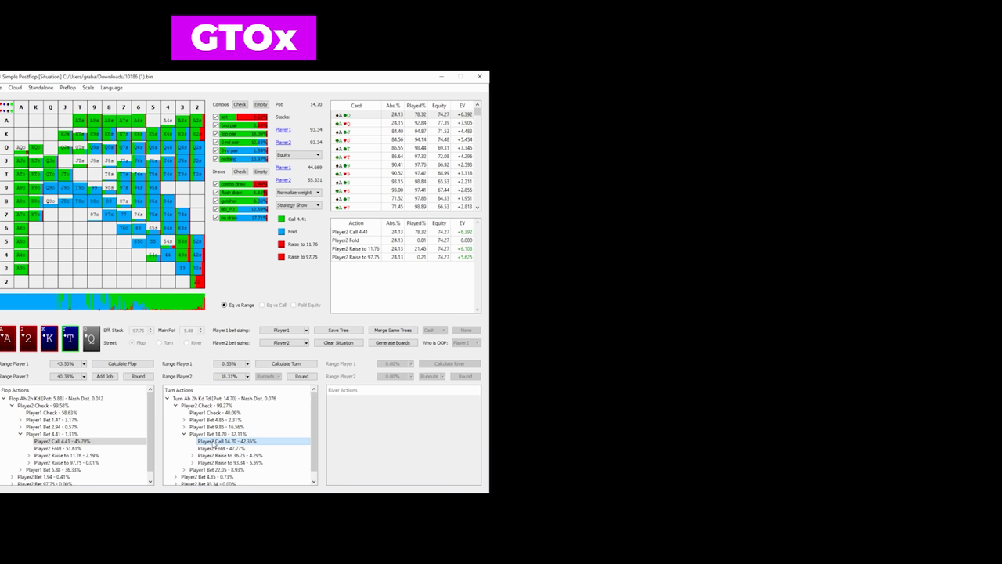
Expand Player2's river check and select Player1's check option
{"action": "left_click", "coordinate": [338, 406]}
{"action": "left_click", "coordinate": [366, 413]}
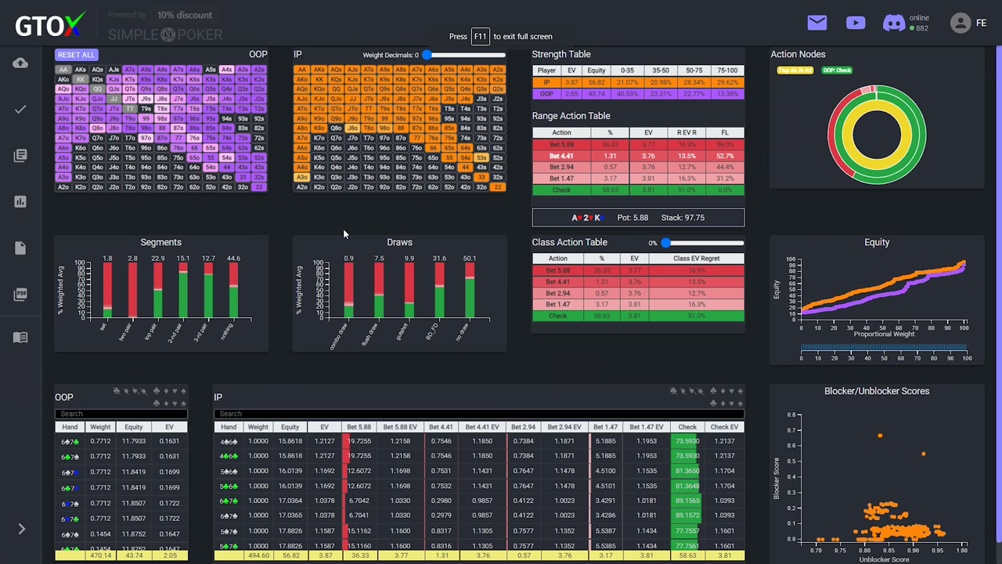
Filter IP's range to set and two pair hands, then to top pair alone
{"action": "left_click", "coordinate": [104, 285]}
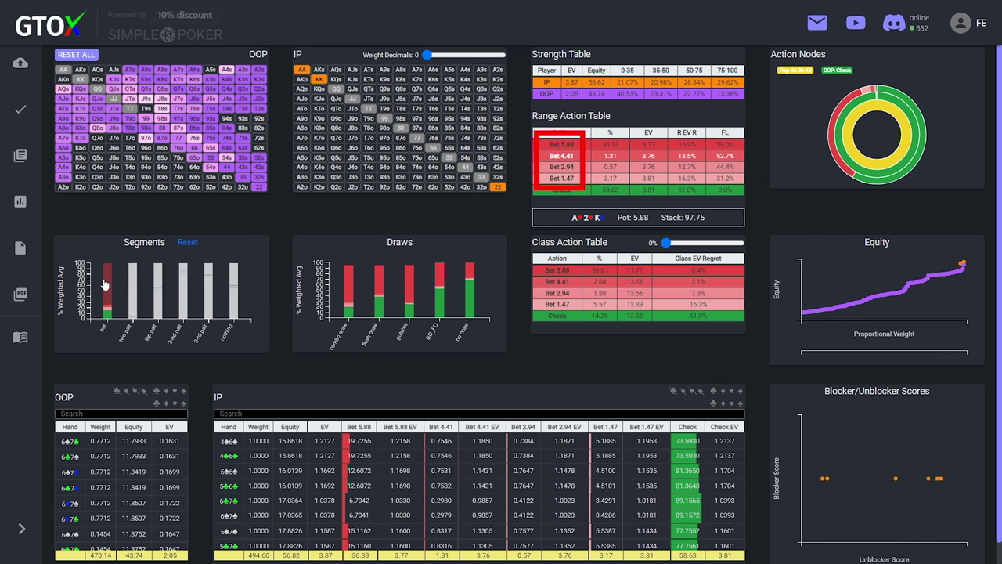
{"action": "left_click", "coordinate": [134, 291]}
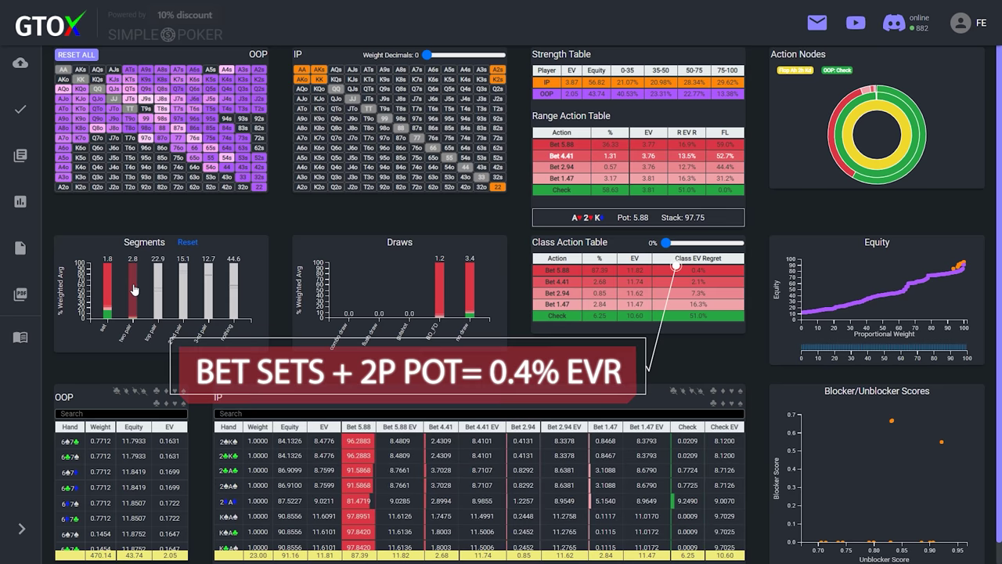
{"action": "left_click", "coordinate": [187, 243]}
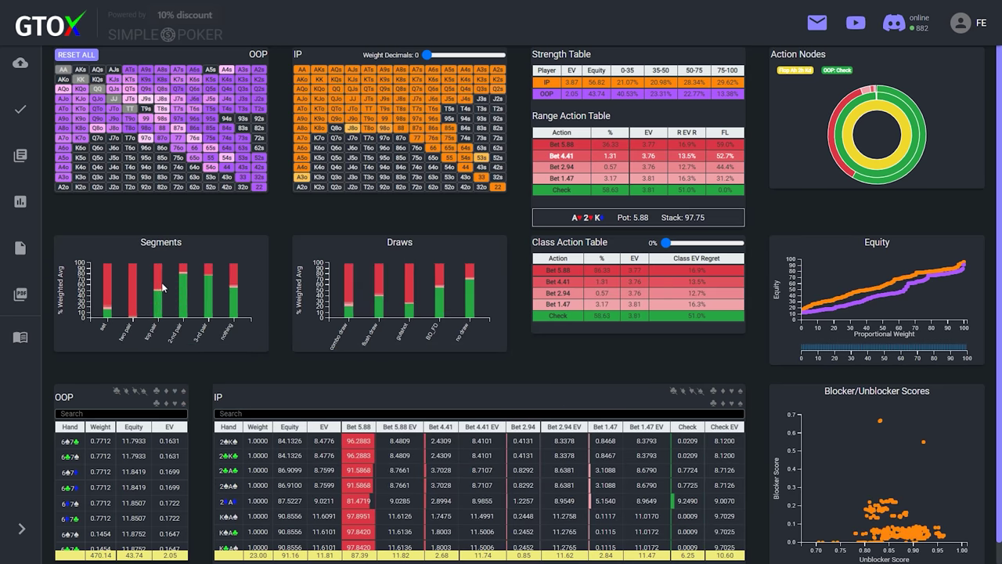
{"action": "left_click", "coordinate": [158, 293]}
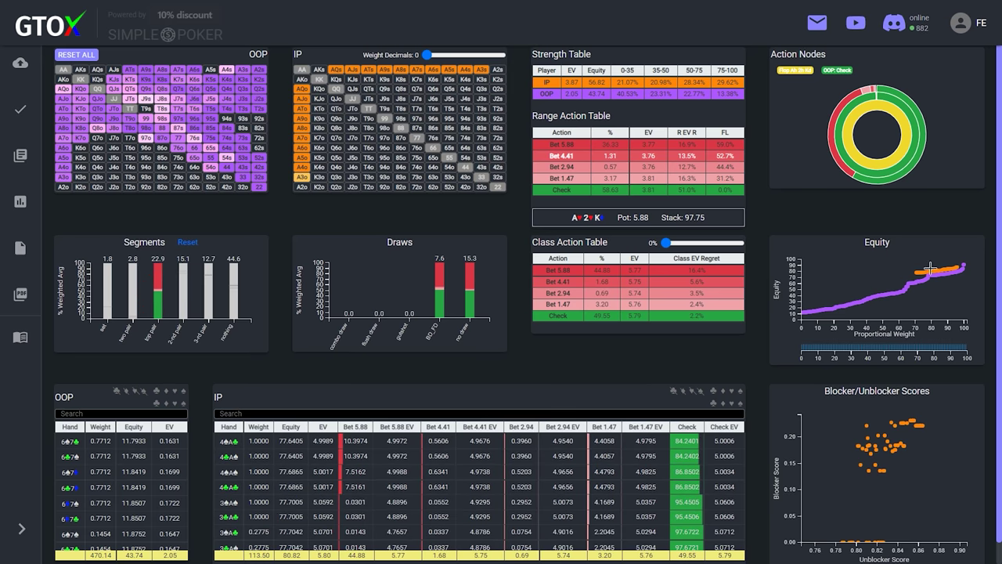
Brush the Equity chart over the high-equity band, shift it slightly lower, then clear it
{"action": "left_click_drag", "start_coordinate": [939, 264], "coordinate": [968, 275]}
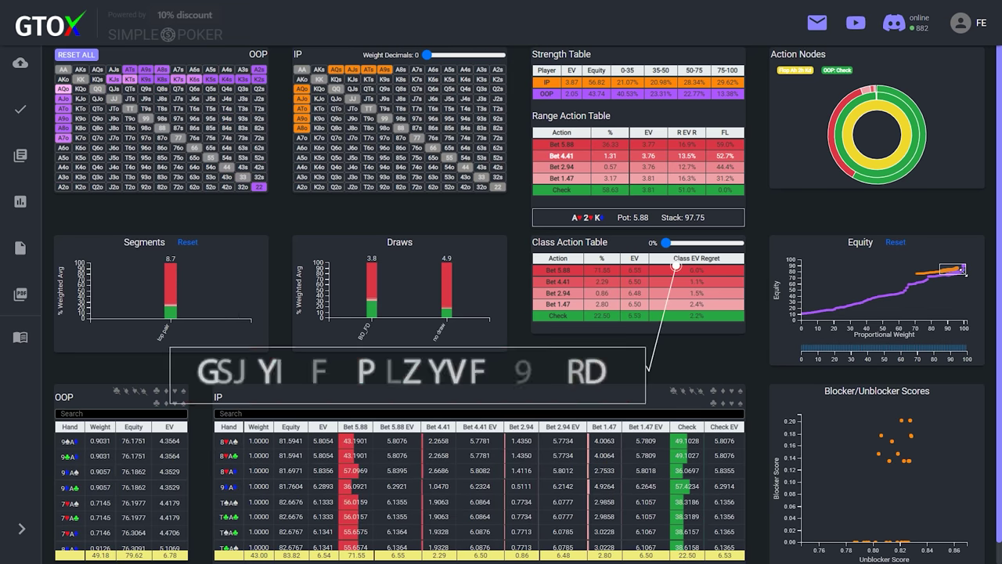
{"action": "left_click", "coordinate": [956, 271]}
{"action": "left_click_drag", "start_coordinate": [955, 271], "coordinate": [928, 273]}
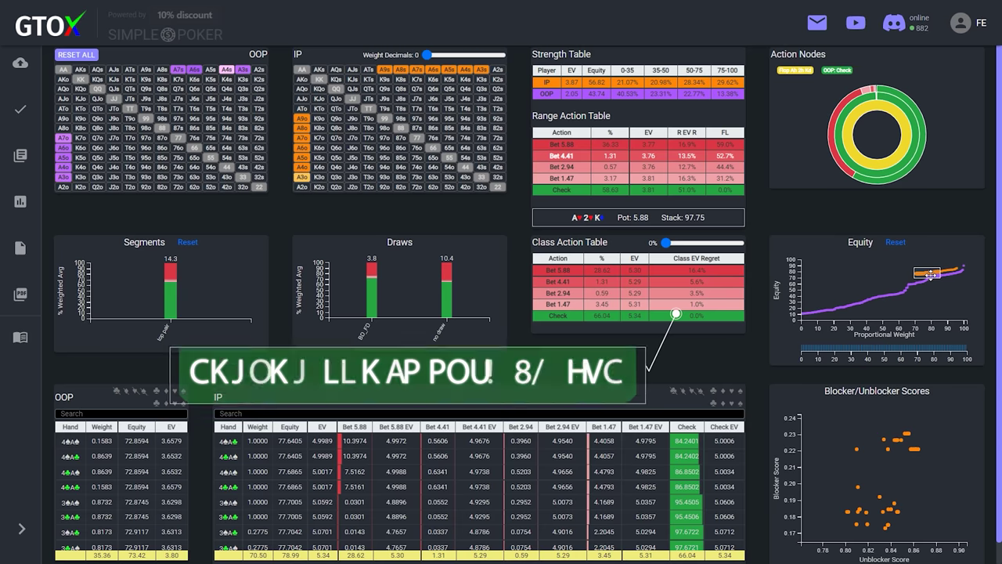
{"action": "left_click", "coordinate": [899, 244]}
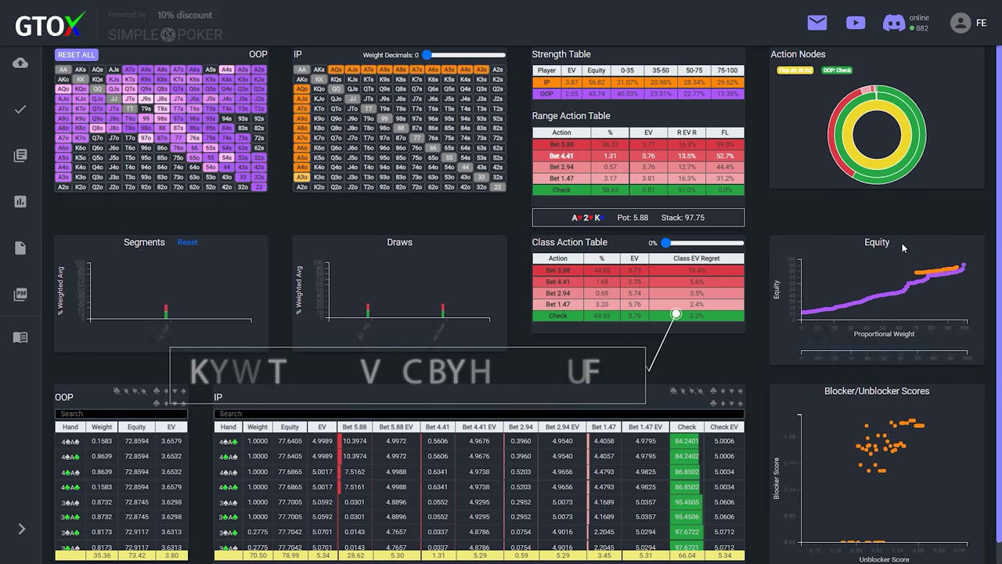
Isolate second and third pair hands, briefly adding a flush-draw filter before clearing it
{"action": "left_click", "coordinate": [190, 244]}
{"action": "left_click", "coordinate": [184, 285]}
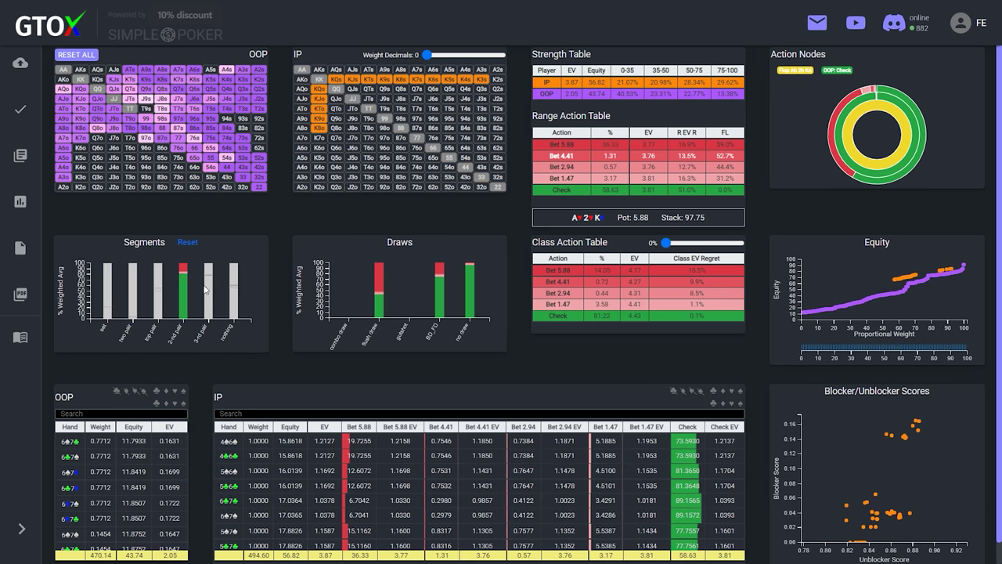
{"action": "left_click", "coordinate": [208, 291]}
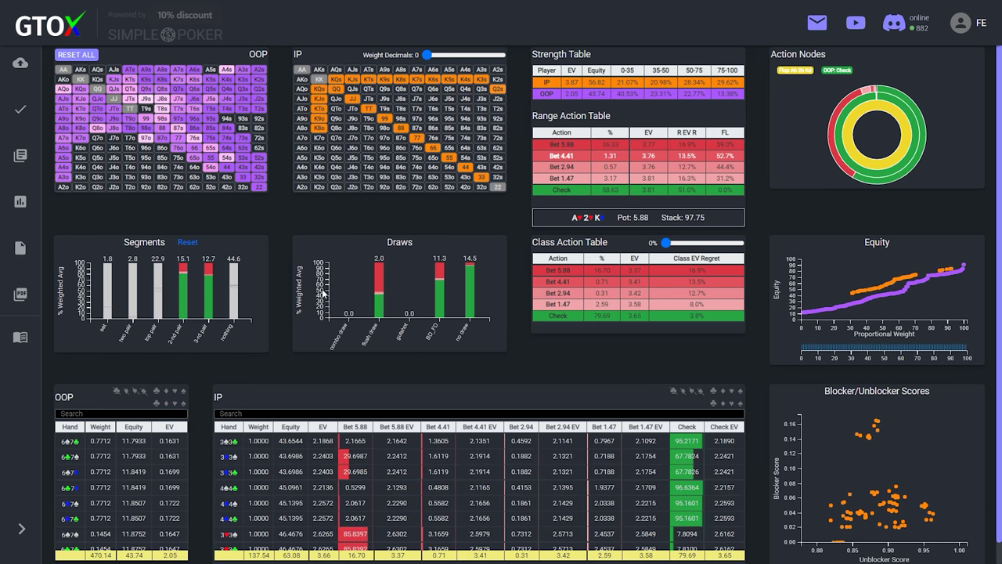
{"action": "left_click", "coordinate": [379, 289]}
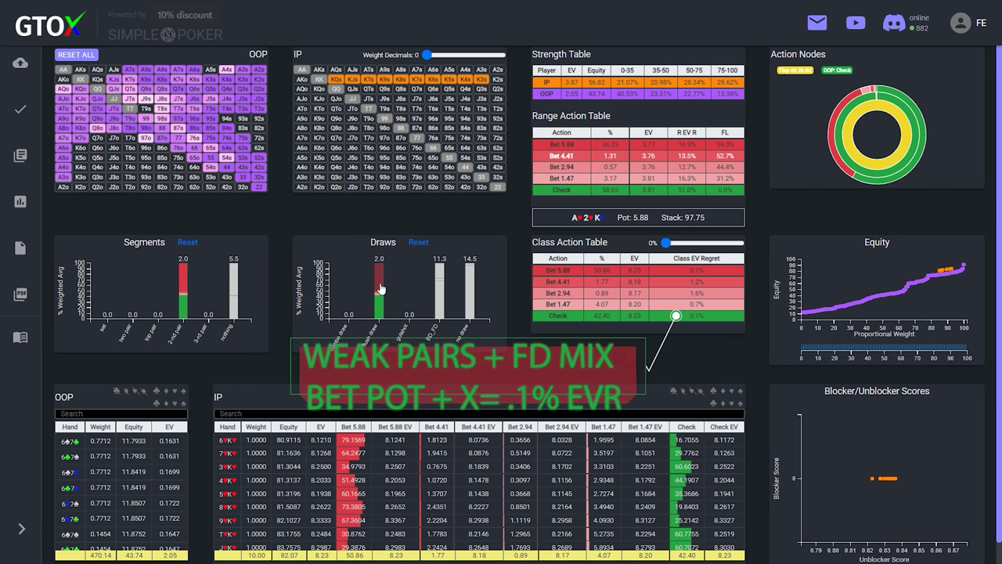
{"action": "left_click", "coordinate": [419, 242]}
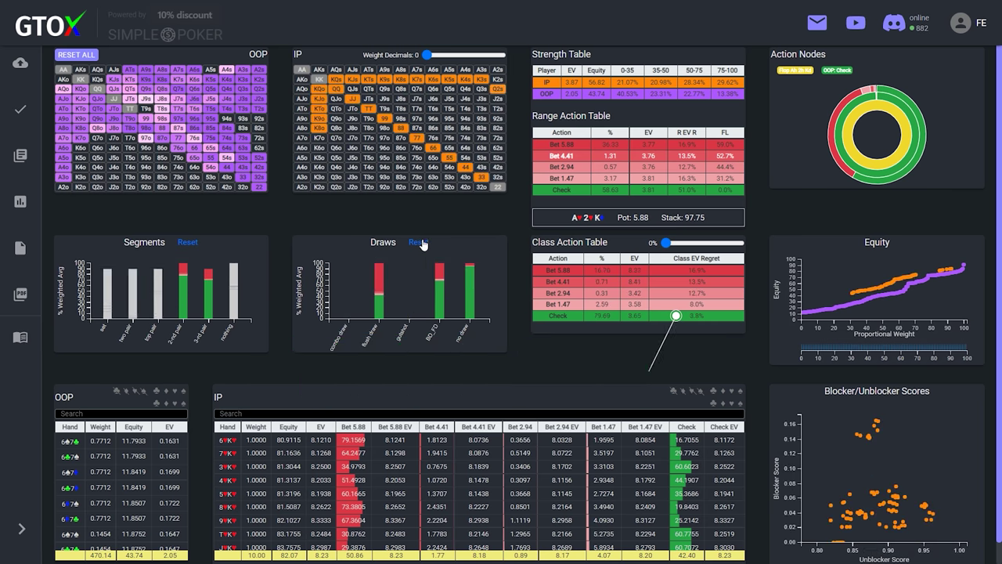
Filter to no-pair hands and check the combo and flush draw subsets
{"action": "left_click", "coordinate": [193, 241]}
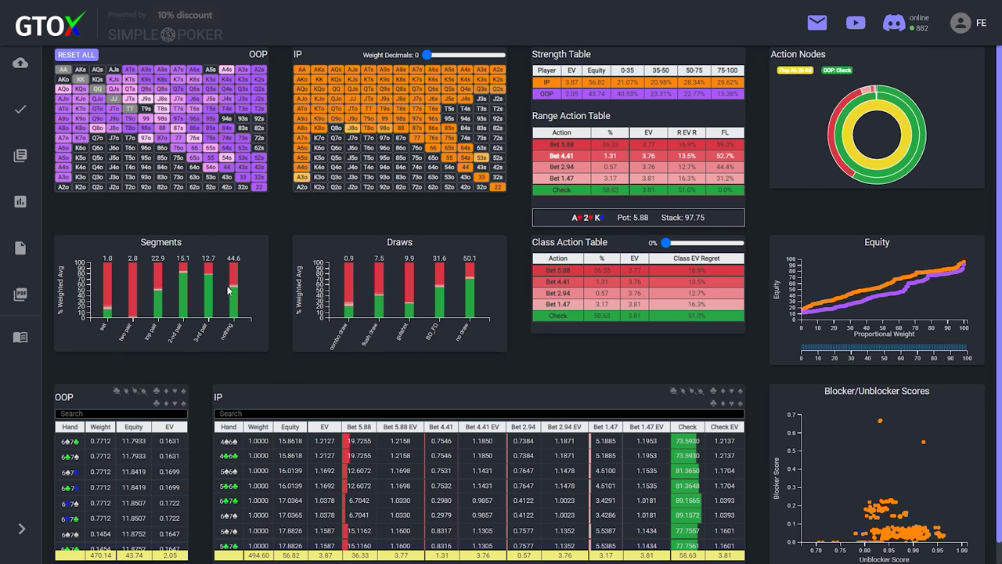
{"action": "left_click", "coordinate": [233, 294]}
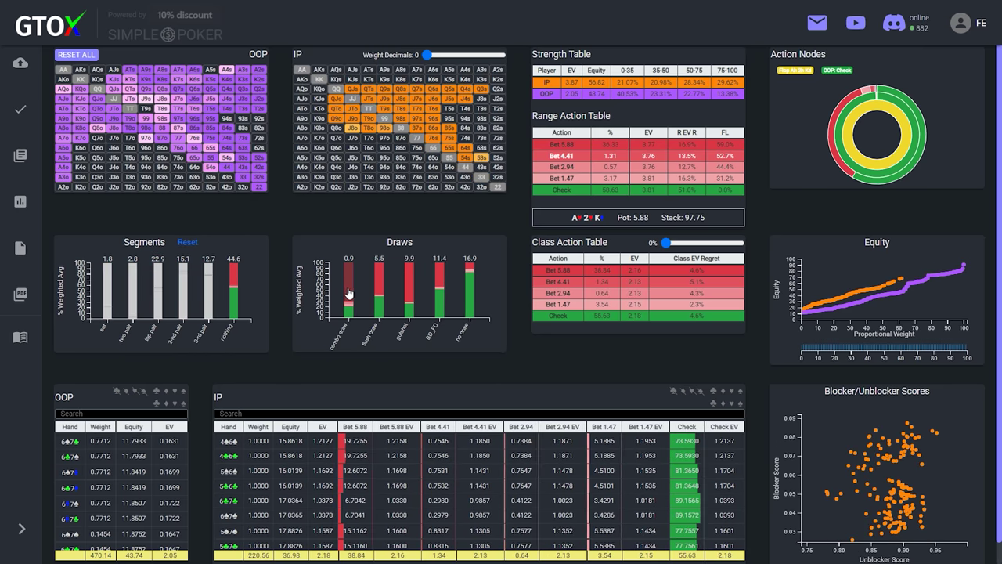
{"action": "left_click", "coordinate": [348, 293]}
{"action": "left_click", "coordinate": [379, 295]}
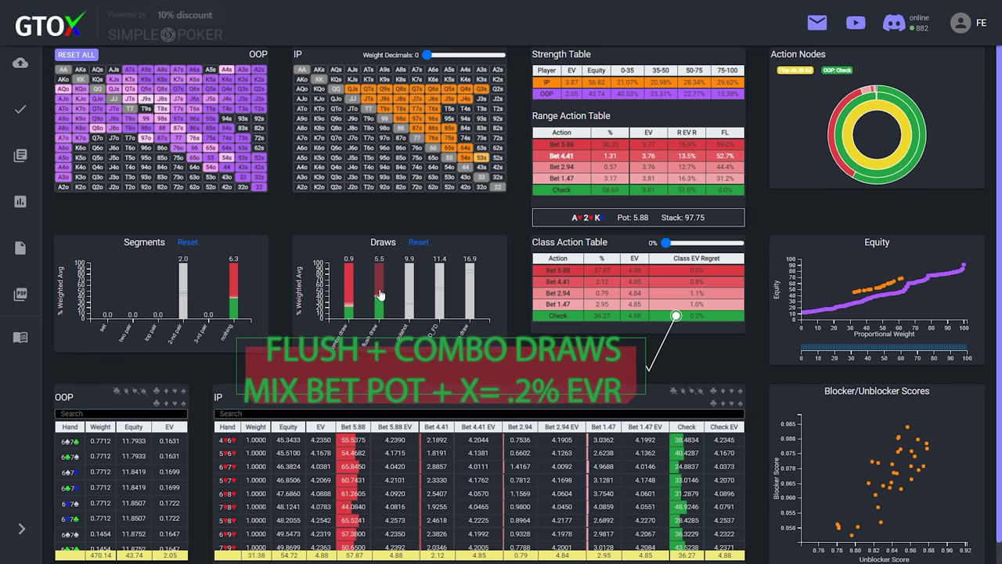
{"action": "left_click", "coordinate": [418, 242]}
Compare no-draw, BD_FD and gutshot subsets, then reset both filters to the full range
{"action": "left_click", "coordinate": [470, 295]}
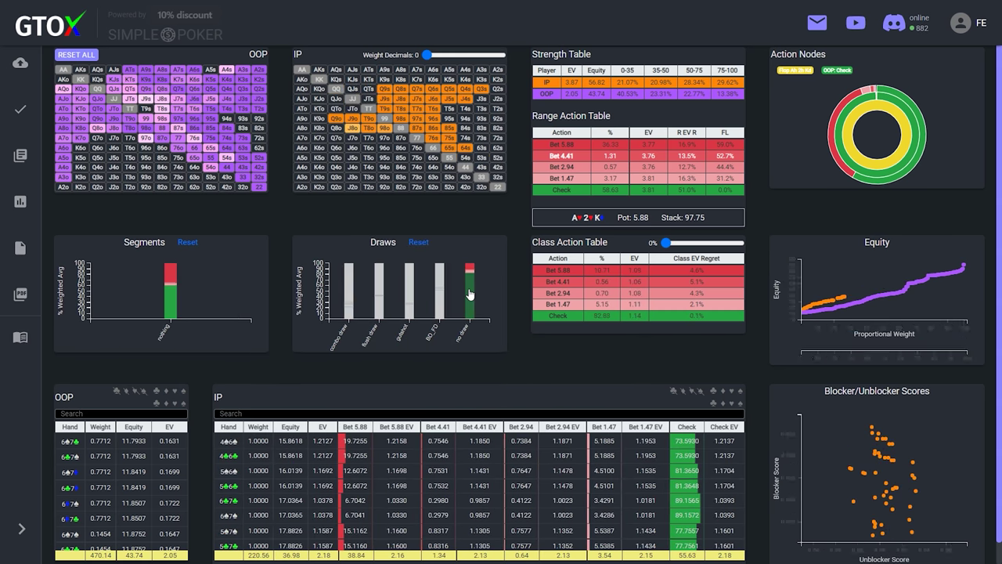
{"action": "left_click", "coordinate": [440, 299]}
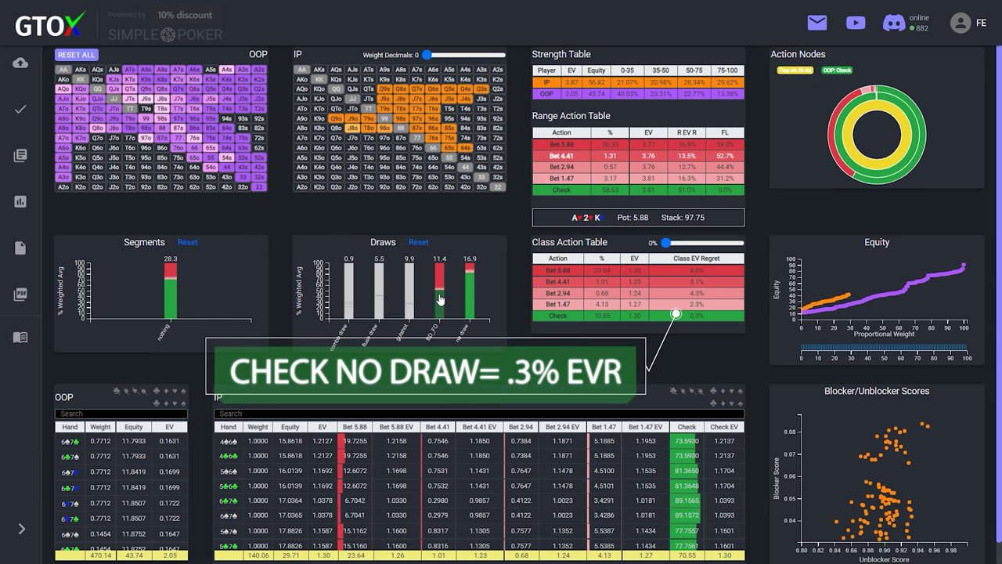
{"action": "left_click", "coordinate": [418, 245]}
{"action": "left_click", "coordinate": [411, 291]}
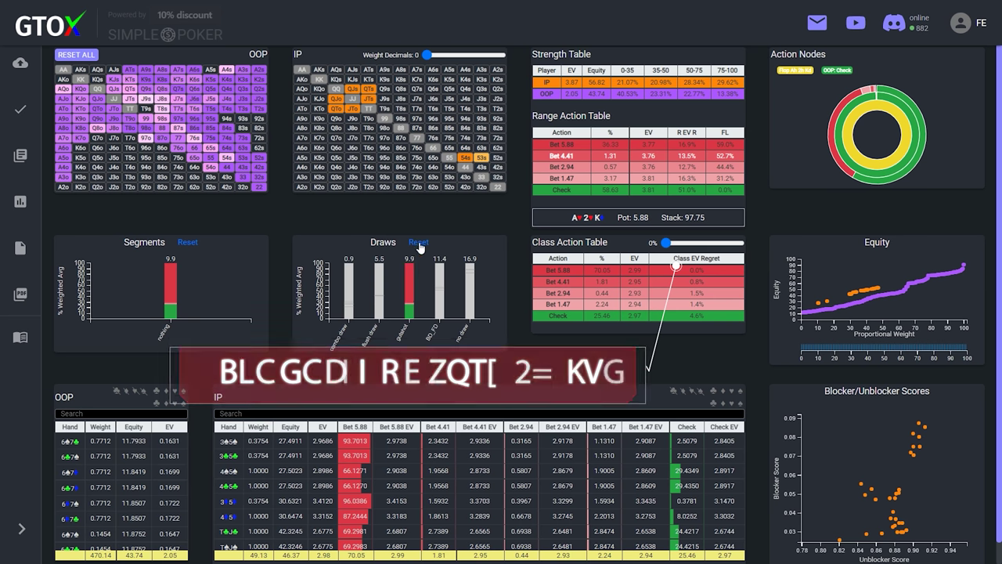
{"action": "left_click", "coordinate": [420, 242]}
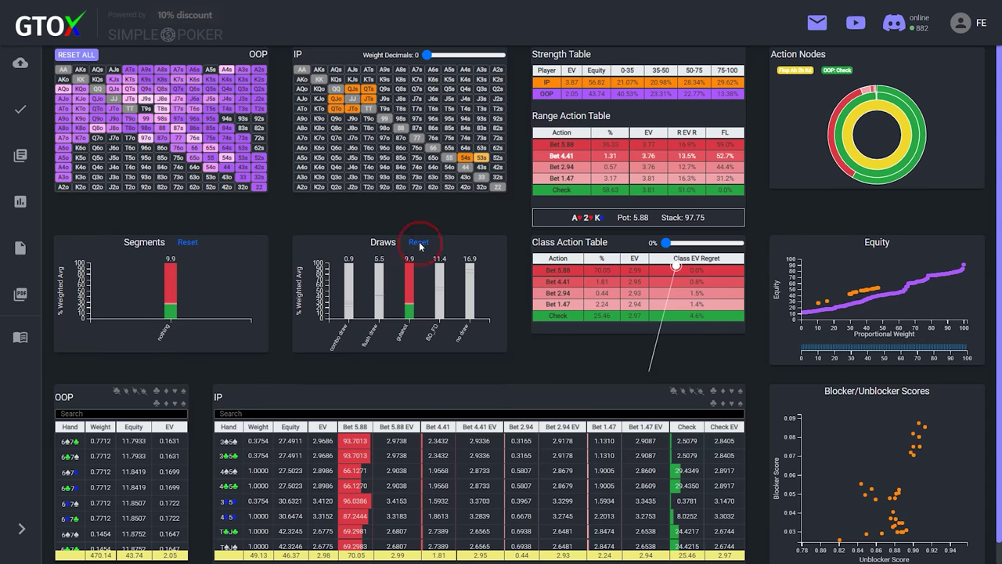
{"action": "left_click", "coordinate": [187, 243]}
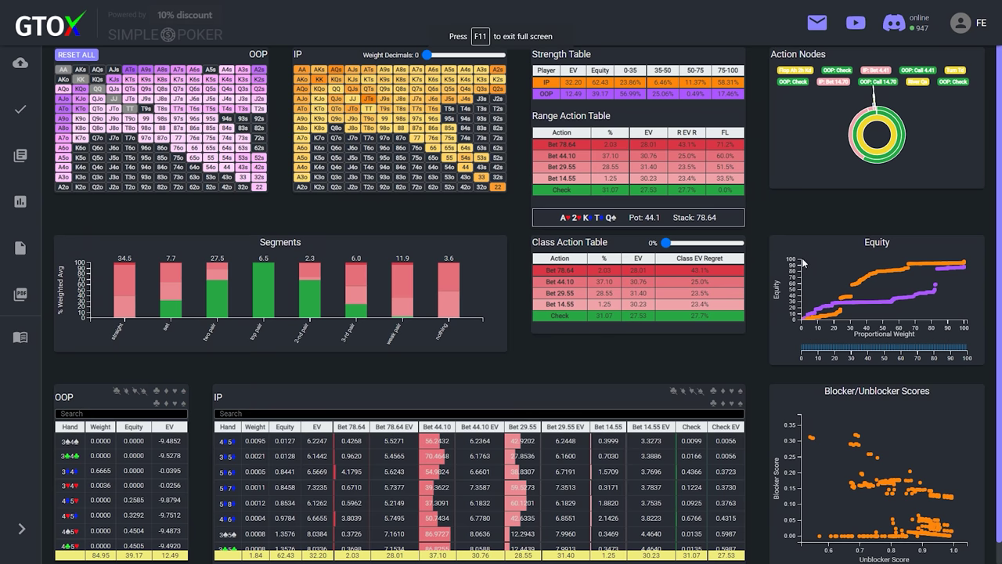
Filter the river range to the 80–100 equity band, then shift the filter down one band
{"action": "left_click_drag", "start_coordinate": [802, 258], "coordinate": [1001, 274]}
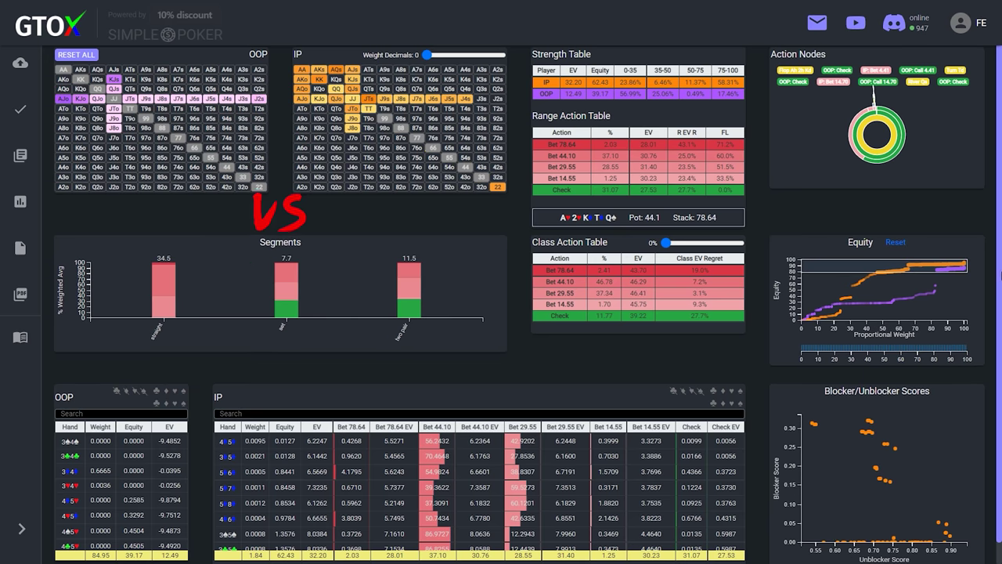
{"action": "left_click_drag", "start_coordinate": [928, 268], "coordinate": [932, 315]}
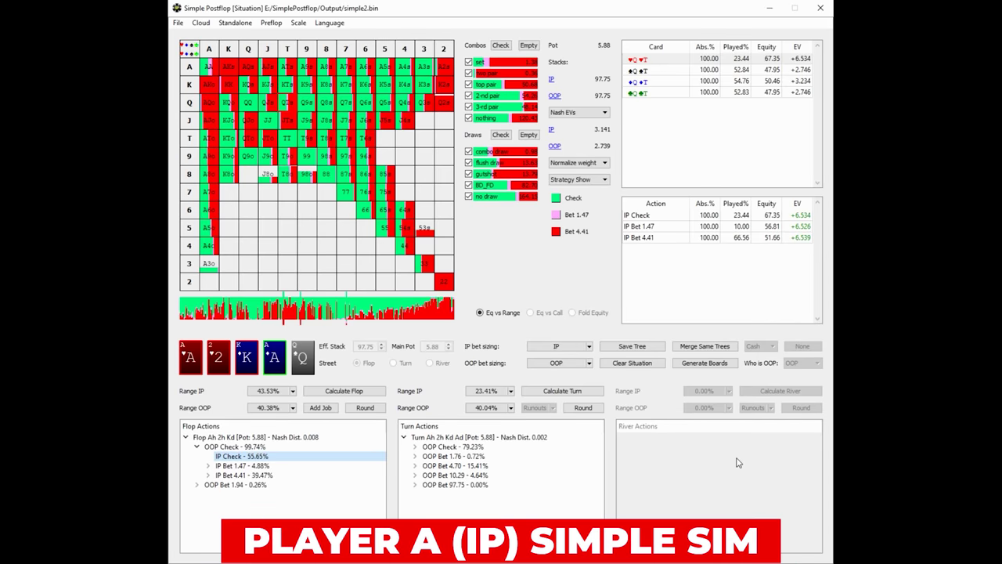
View IP's 4.41 flop bet line, then go back to IP checking behind after OOP checks
{"action": "left_click", "coordinate": [256, 476]}
{"action": "left_click", "coordinate": [245, 457]}
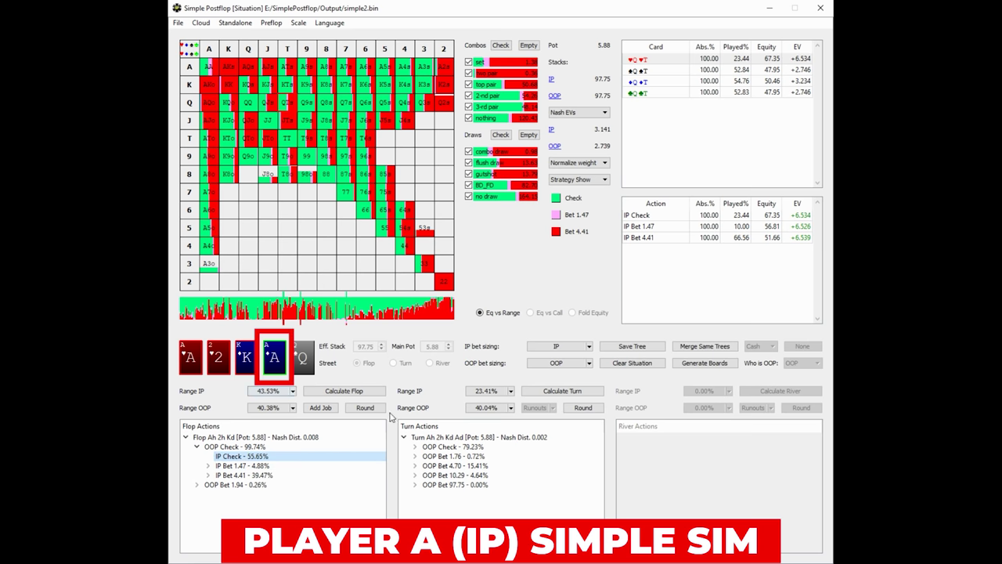
Select IP's turn check after OOP checks and inspect the Ax and QTs combos in the grid
{"action": "left_click", "coordinate": [415, 447]}
{"action": "left_click", "coordinate": [456, 458]}
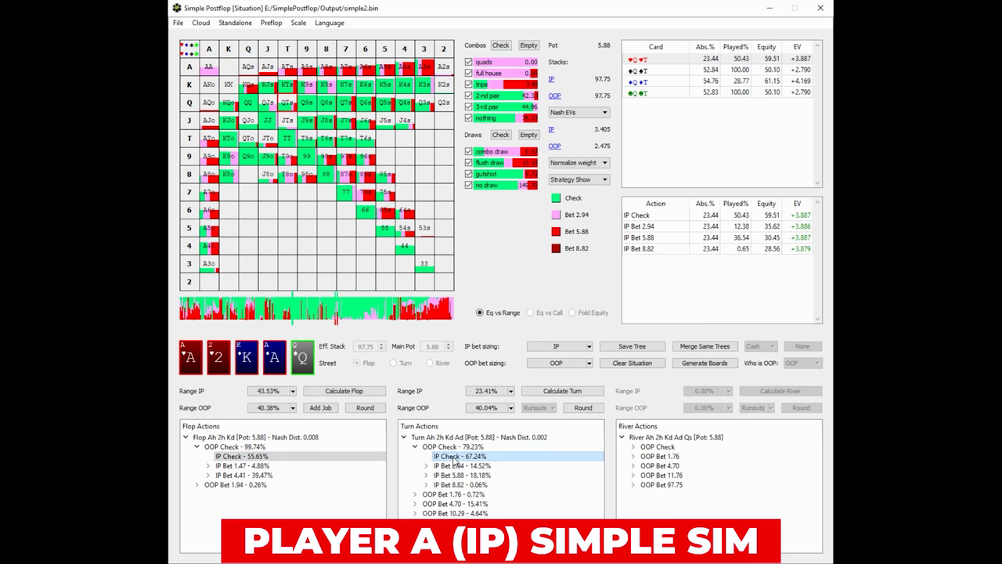
{"action": "left_click", "coordinate": [289, 108]}
{"action": "left_click", "coordinate": [289, 108]}
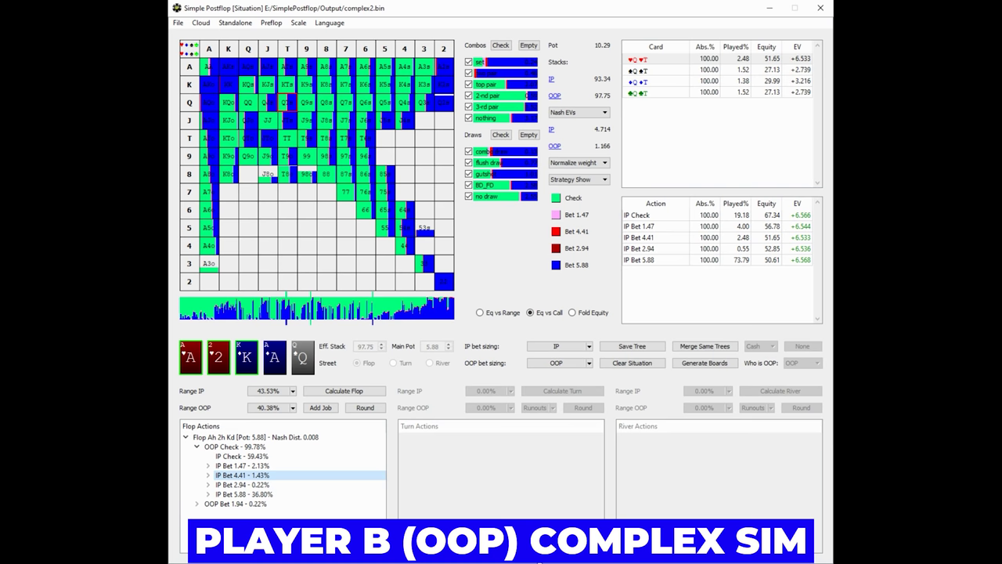
Follow complex2's flop and turn checks down to IP's Qs river strategy after OOP checks
{"action": "left_click", "coordinate": [240, 456]}
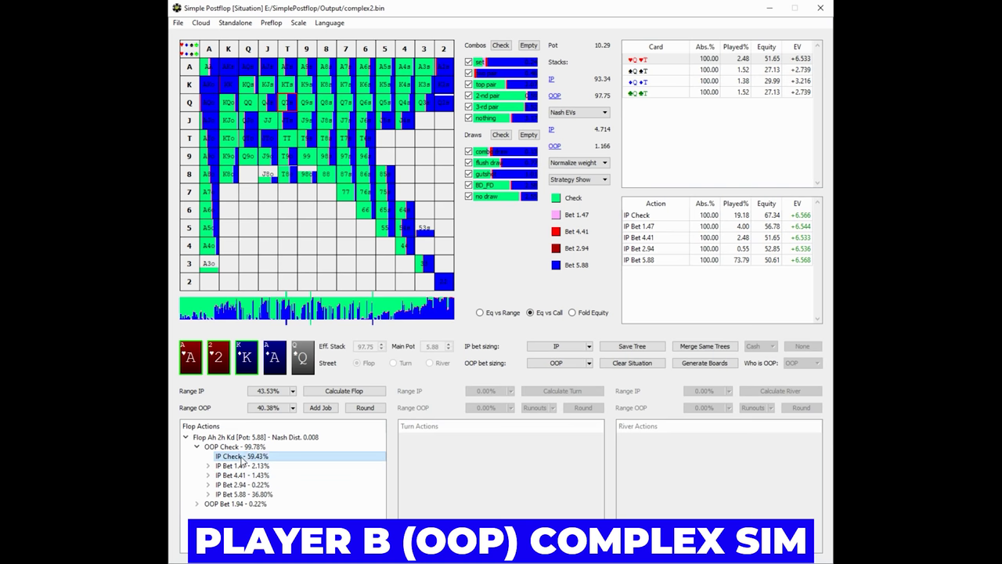
{"action": "left_click", "coordinate": [416, 447]}
{"action": "left_click", "coordinate": [449, 457]}
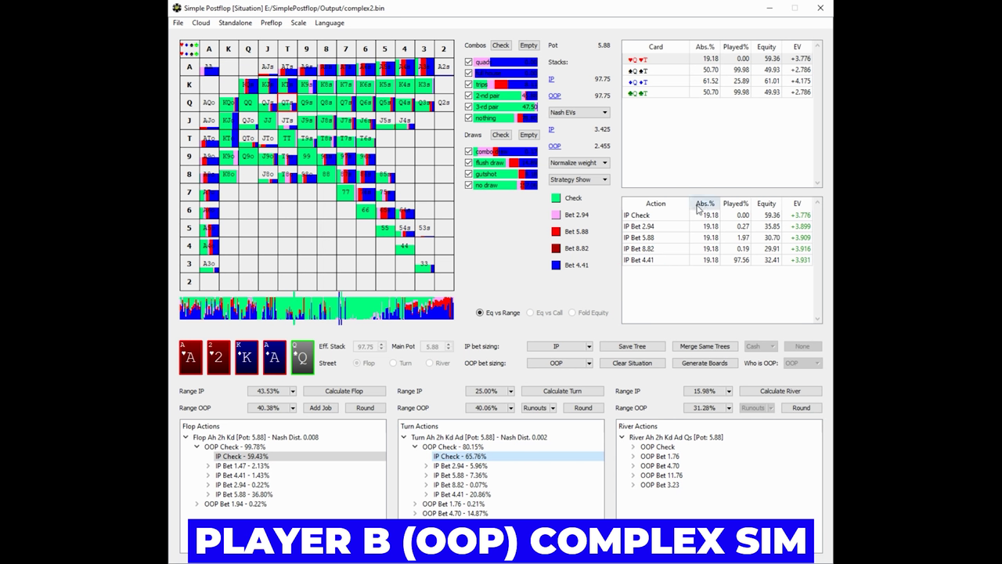
{"action": "left_click", "coordinate": [672, 216]}
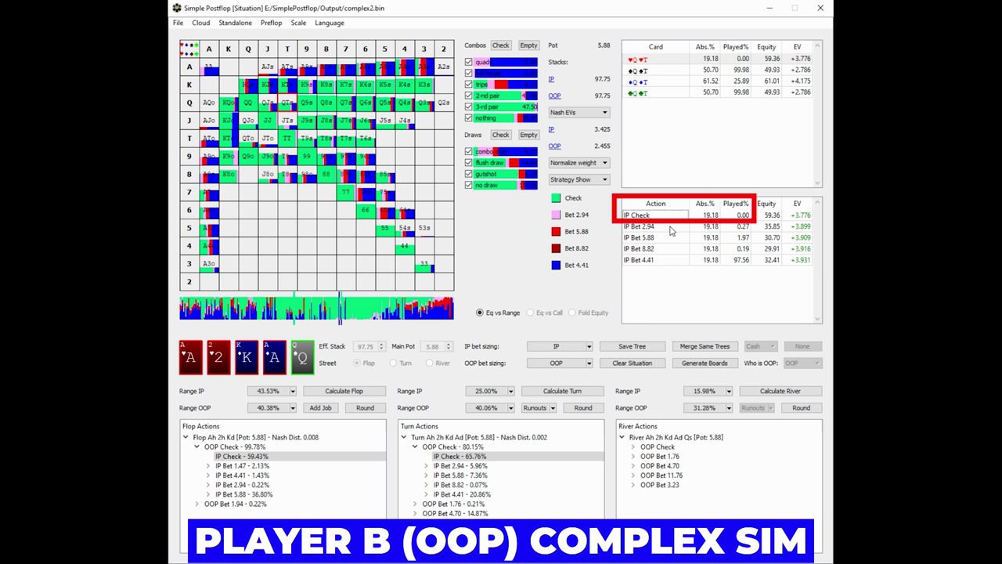
{"action": "left_click", "coordinate": [658, 447]}
{"action": "left_click", "coordinate": [675, 458]}
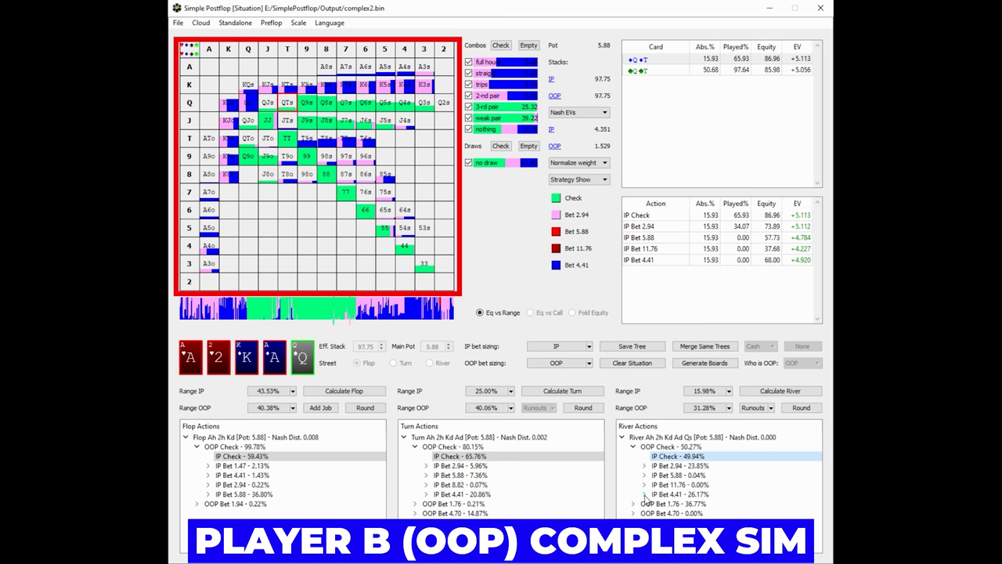
Show OOP's response to the 4.41 river bet and inspect 32s, 42s, 52s, J3s–J6s and A9s
{"action": "left_click", "coordinate": [643, 494]}
{"action": "left_click", "coordinate": [688, 505]}
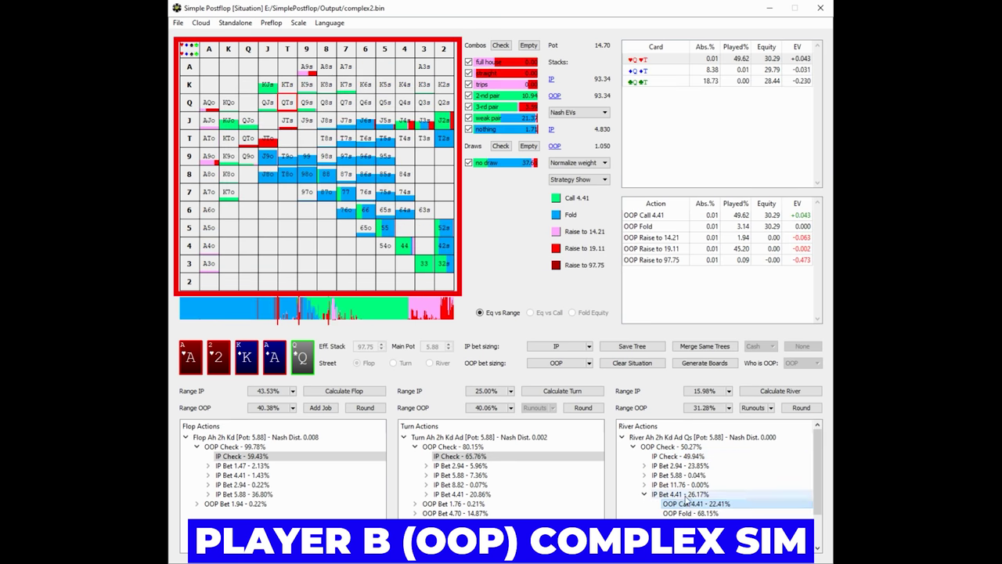
{"action": "left_click", "coordinate": [445, 270]}
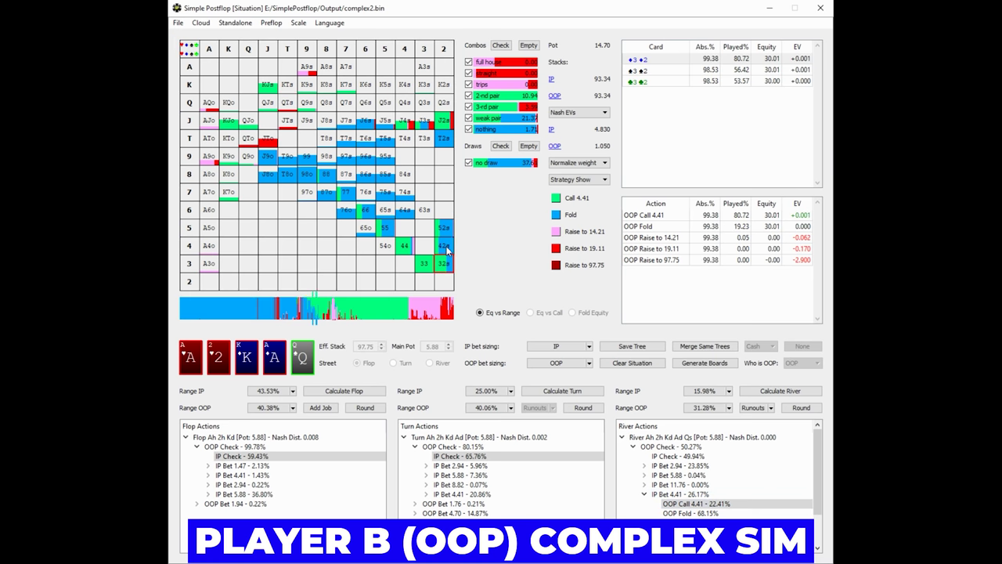
{"action": "left_click", "coordinate": [444, 245]}
{"action": "left_click", "coordinate": [445, 226]}
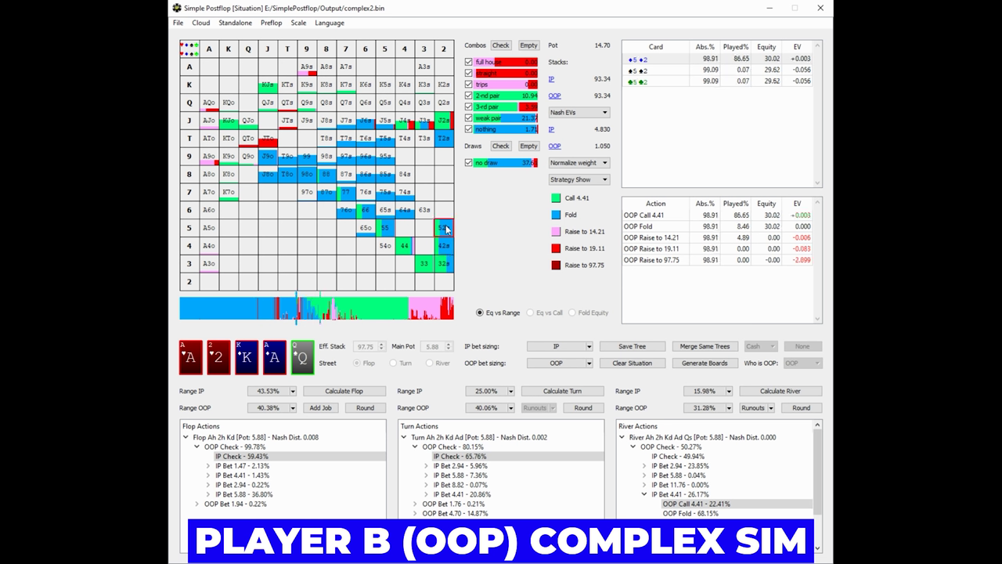
{"action": "left_click", "coordinate": [424, 124]}
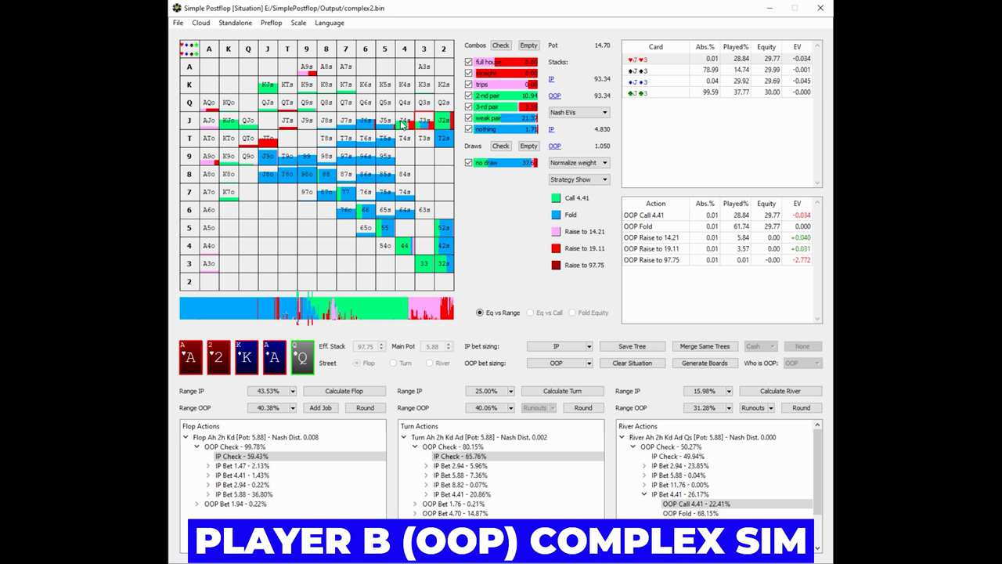
{"action": "left_click", "coordinate": [403, 124]}
{"action": "left_click", "coordinate": [384, 126]}
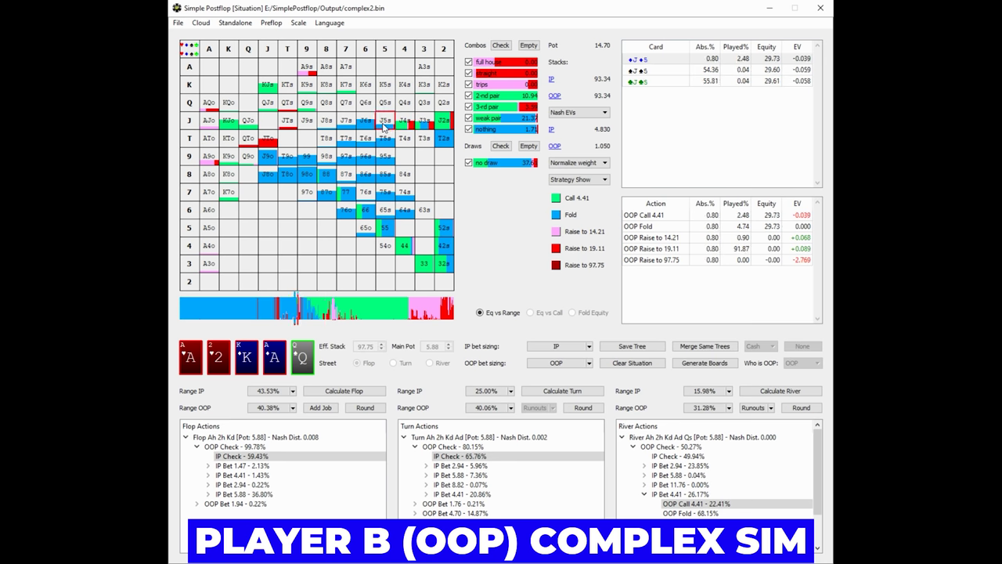
{"action": "left_click", "coordinate": [366, 125]}
{"action": "left_click", "coordinate": [308, 72]}
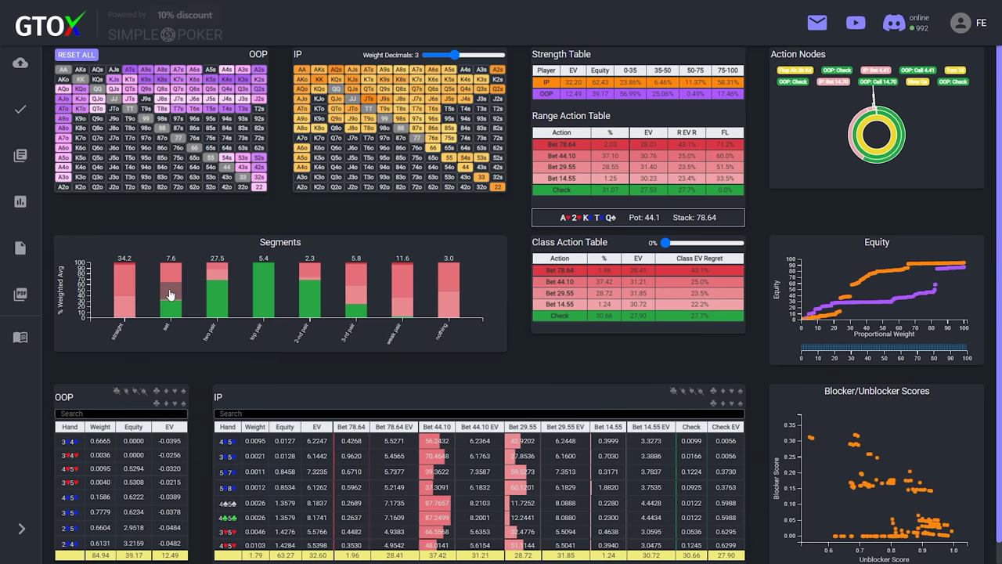
Filter to set hands, try high-blocker and low-blocker selections, then clear the blocker selection
{"action": "left_click", "coordinate": [167, 291]}
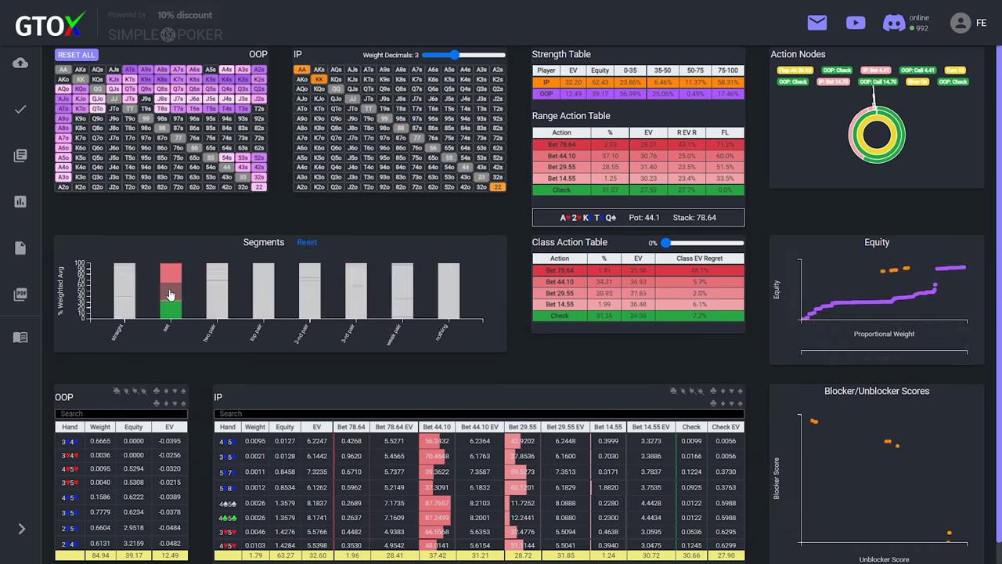
{"action": "left_click_drag", "start_coordinate": [835, 437], "coordinate": [783, 399]}
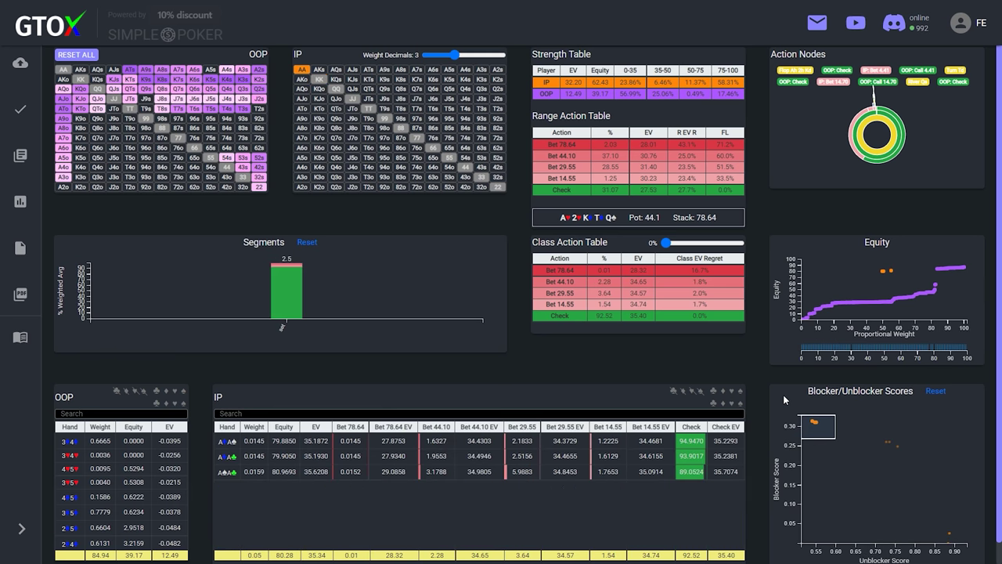
{"action": "mouse_move", "coordinate": [814, 428]}
{"action": "left_mouse_down"}
{"action": "mouse_move", "coordinate": [891, 441]}
{"action": "mouse_move", "coordinate": [963, 554]}
{"action": "left_mouse_up"}
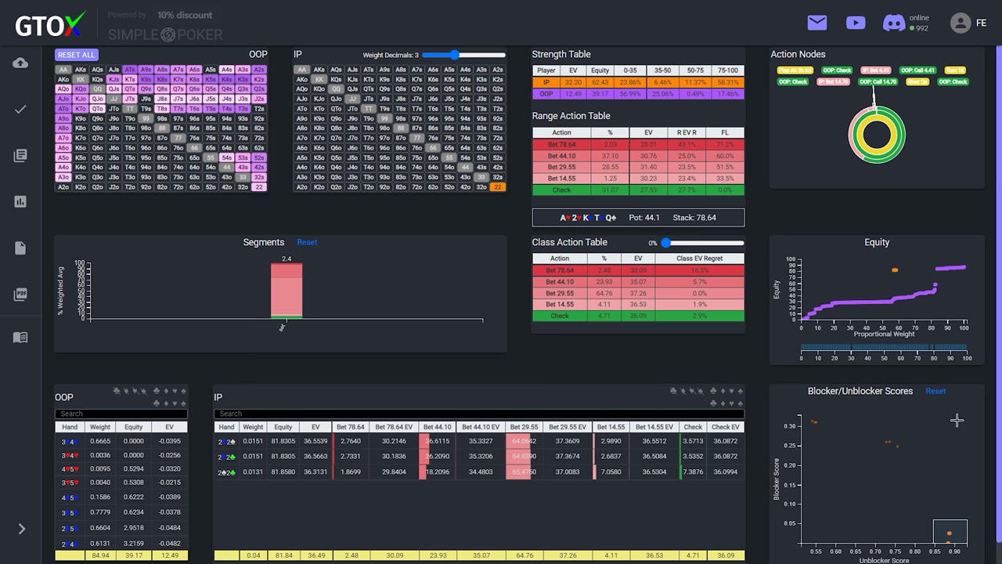
{"action": "left_click", "coordinate": [934, 393]}
Reset the hand-class filter and isolate two pair hands with the top blocker scores
{"action": "left_click", "coordinate": [308, 242]}
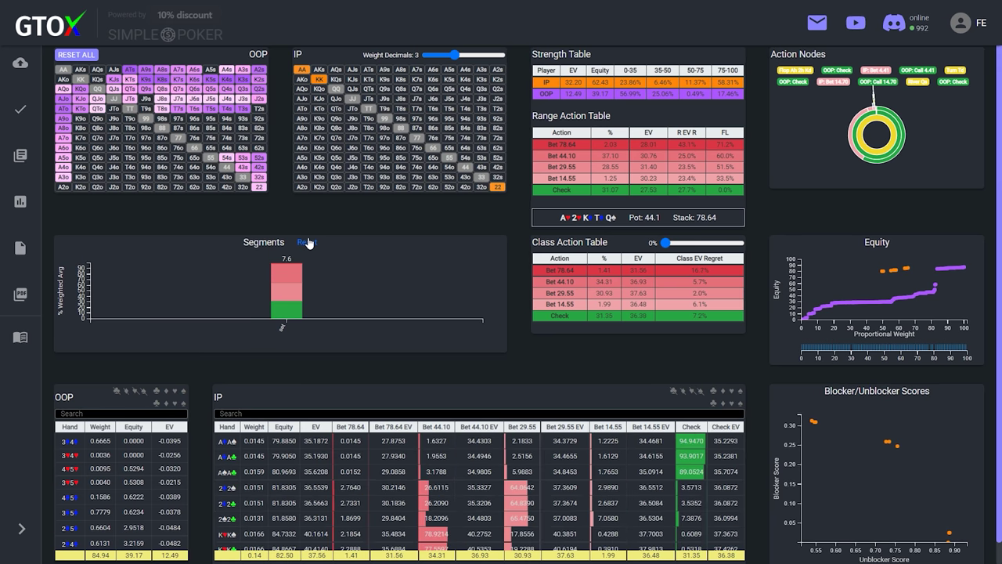
{"action": "left_click", "coordinate": [222, 299]}
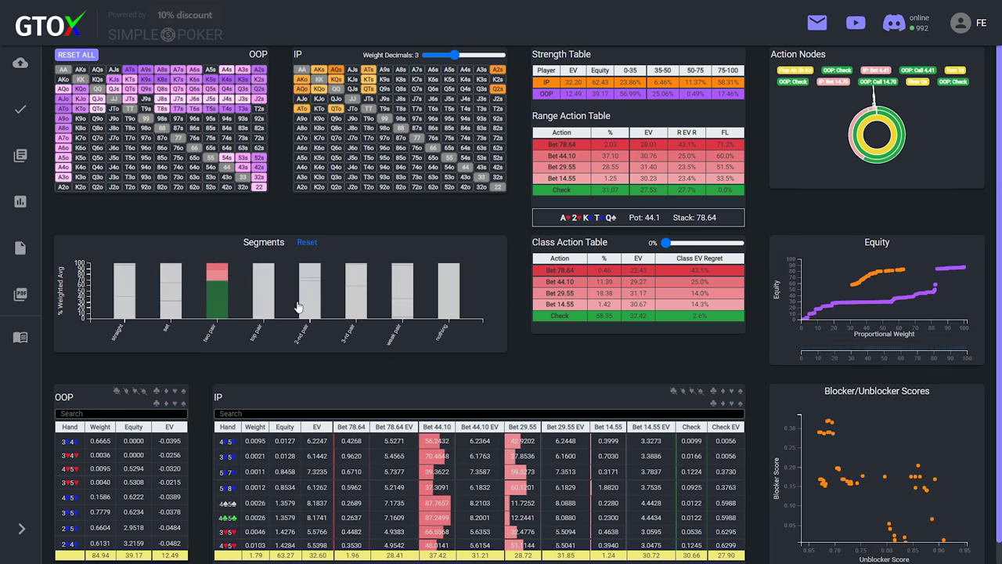
{"action": "left_click", "coordinate": [862, 444]}
{"action": "left_click_drag", "start_coordinate": [863, 443], "coordinate": [787, 398]}
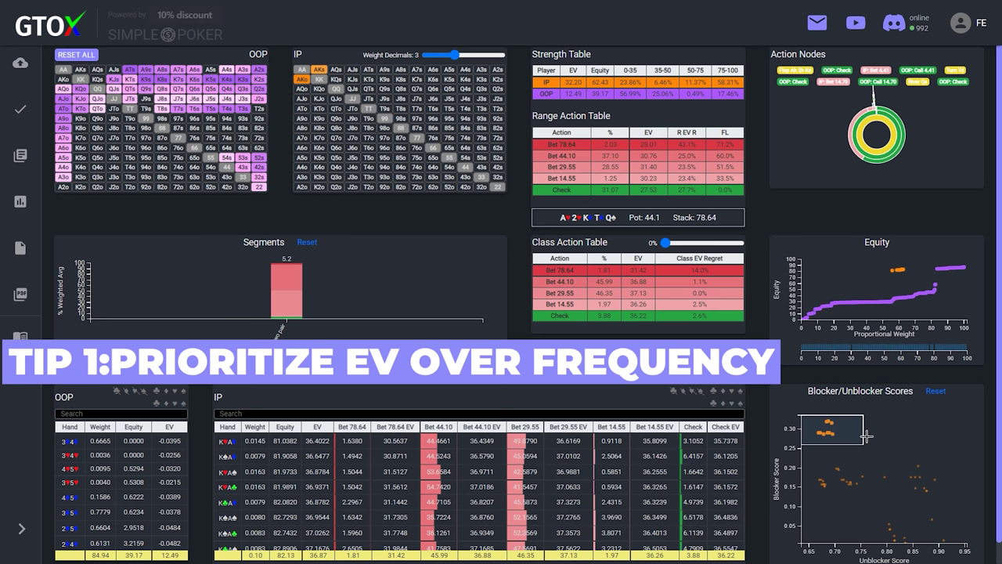
Widen and lower the blocker selection and filter OOP to straights, then clear the blocker selection
{"action": "left_click_drag", "start_coordinate": [863, 429], "coordinate": [968, 429]}
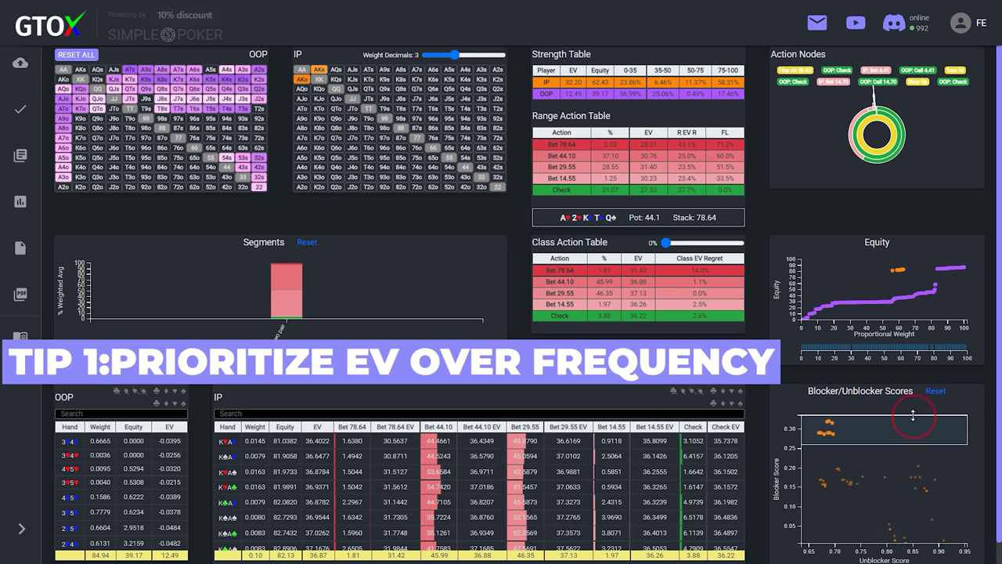
{"action": "mouse_move", "coordinate": [912, 414]}
{"action": "left_mouse_down"}
{"action": "mouse_move", "coordinate": [939, 545]}
{"action": "mouse_move", "coordinate": [958, 559]}
{"action": "left_mouse_up"}
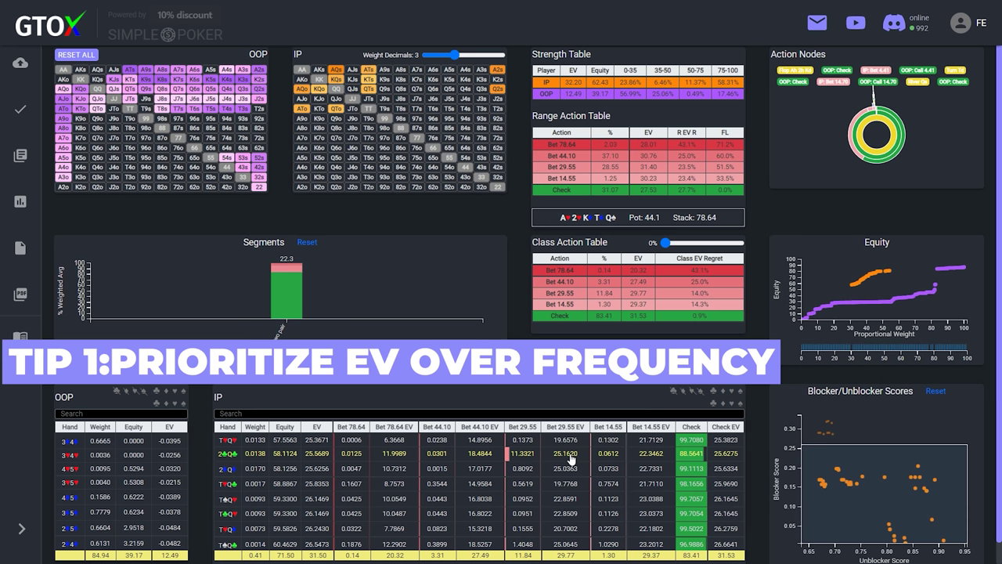
{"action": "left_click", "coordinate": [728, 95]}
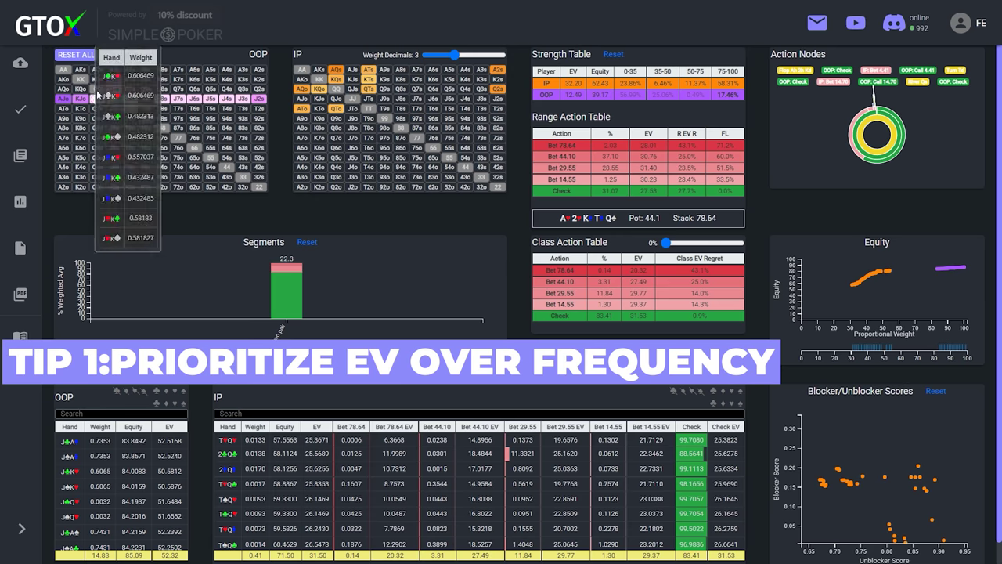
{"action": "mouse_move", "coordinate": [114, 85]}
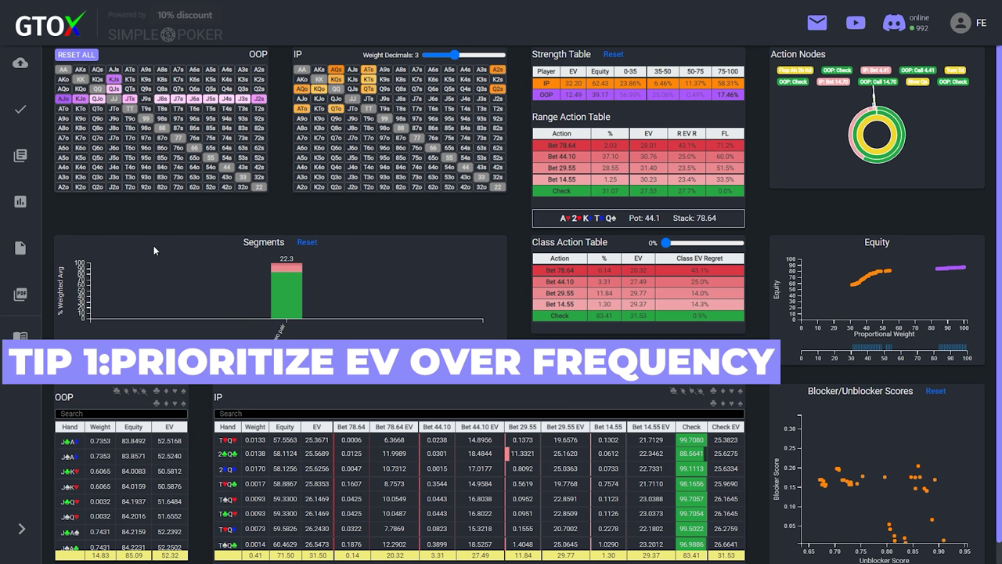
{"action": "left_click", "coordinate": [935, 391]}
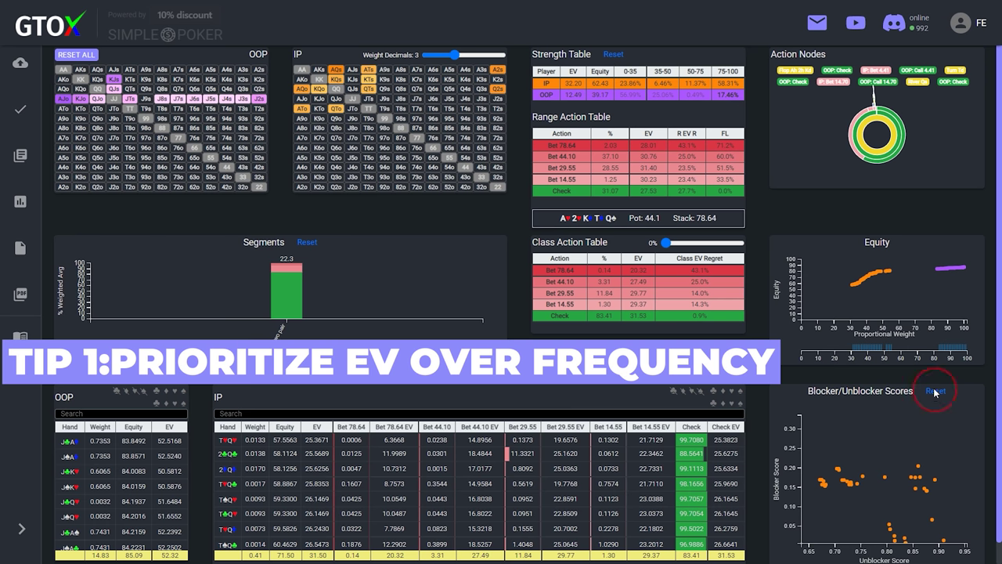
Filter to 2nd pair, reset the strength table, and pick higher-blocker IP hands against OOP's 0–35% equity bucket
{"action": "left_click", "coordinate": [309, 242]}
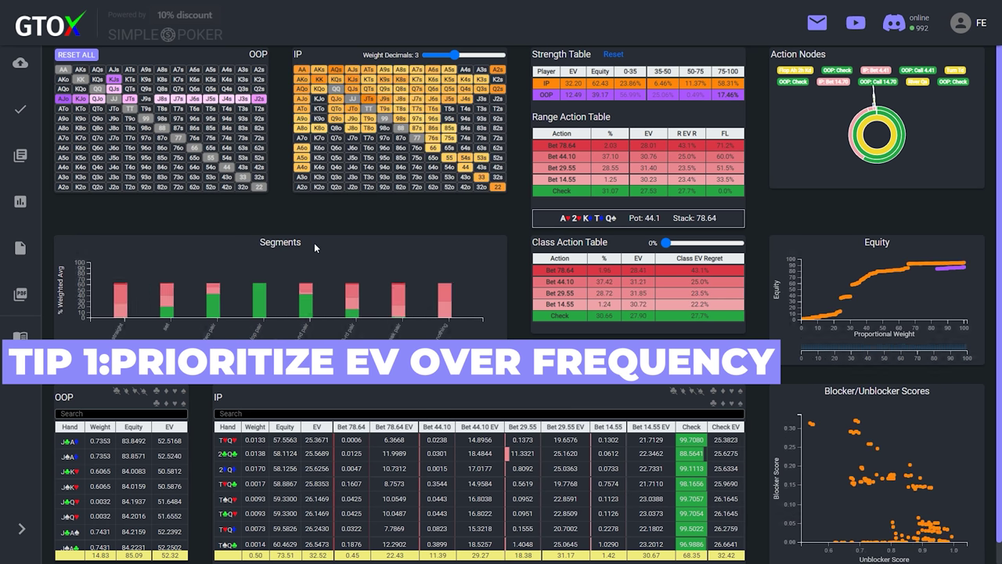
{"action": "left_click", "coordinate": [314, 300]}
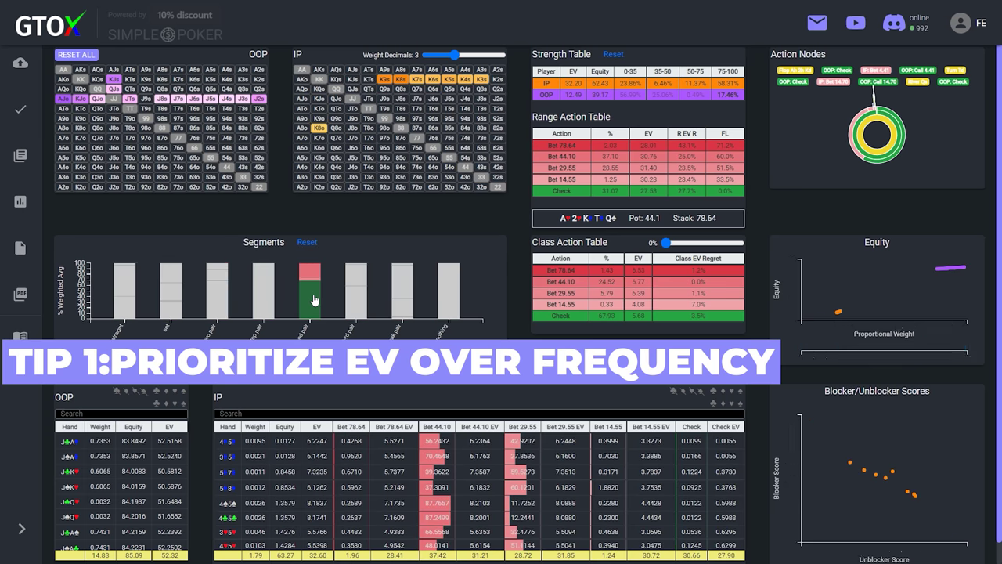
{"action": "left_click", "coordinate": [614, 55]}
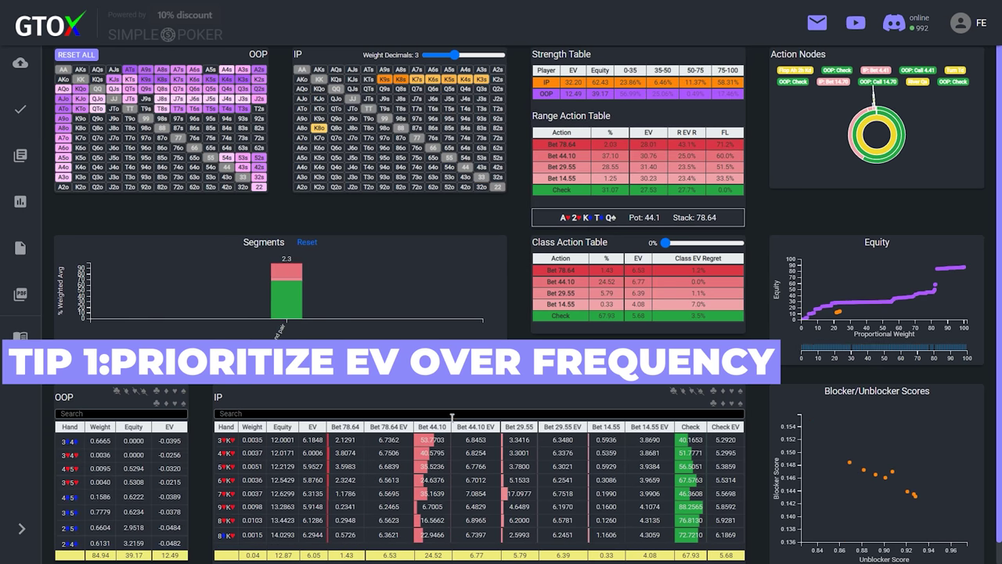
{"action": "left_click_drag", "start_coordinate": [902, 480], "coordinate": [928, 505]}
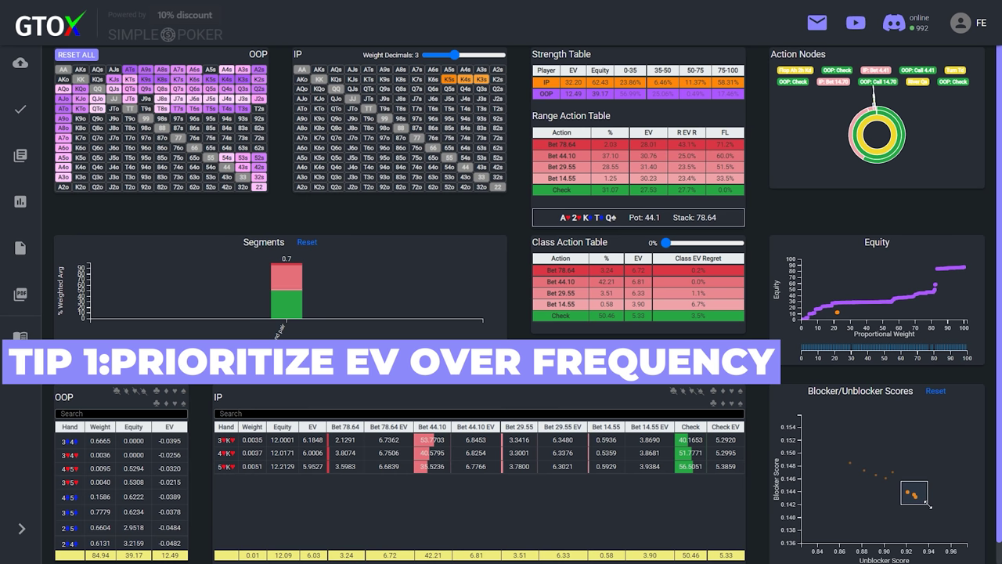
{"action": "left_click_drag", "start_coordinate": [900, 481], "coordinate": [833, 454]}
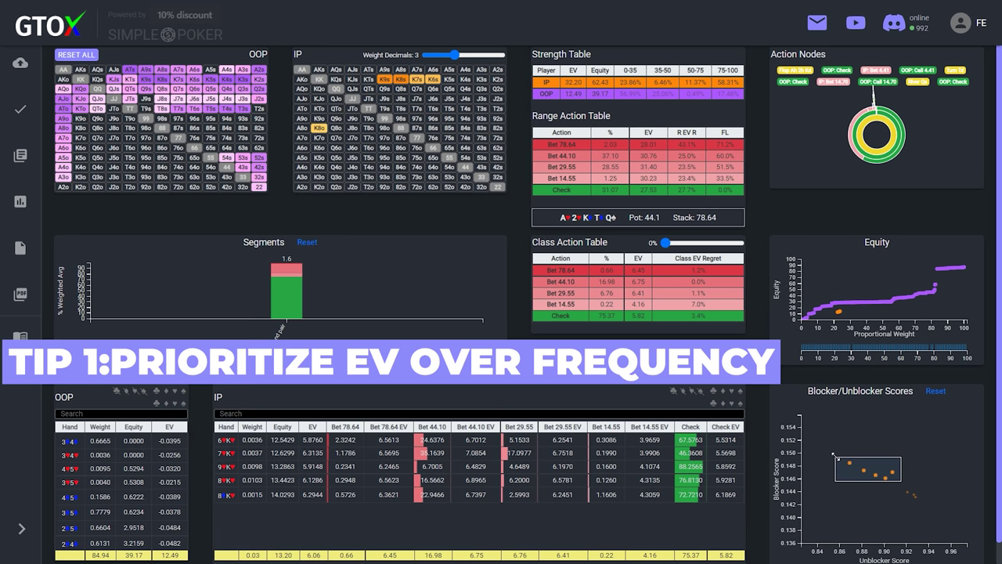
{"action": "left_click", "coordinate": [635, 96]}
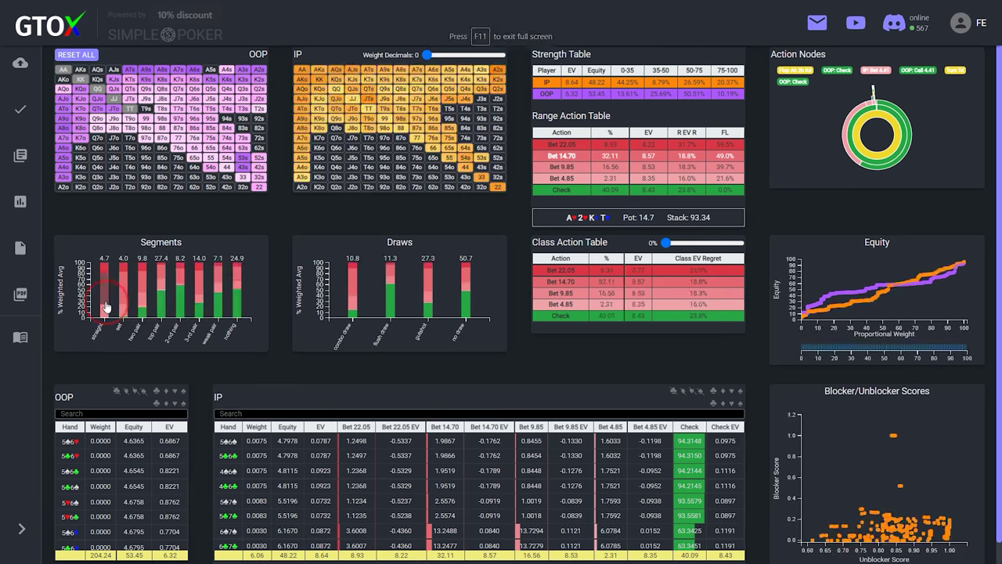
Try straight, set and two pair filters with the top-equity band on IP's range, then reset them
{"action": "left_click", "coordinate": [106, 306]}
{"action": "left_click", "coordinate": [124, 306]}
{"action": "left_click", "coordinate": [124, 305]}
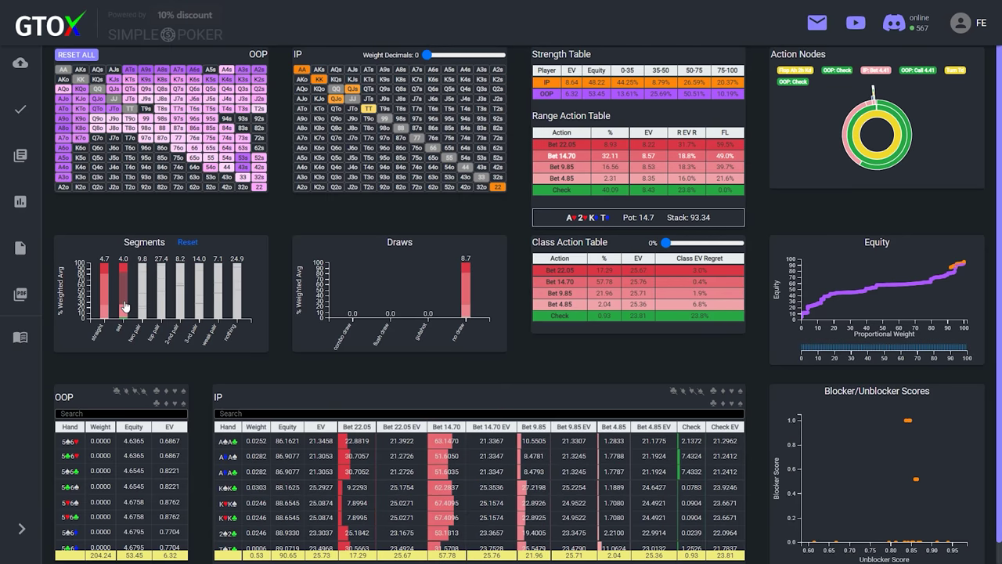
{"action": "left_click", "coordinate": [188, 243]}
{"action": "left_click", "coordinate": [142, 294]}
{"action": "mouse_move", "coordinate": [932, 260]}
{"action": "left_mouse_down"}
{"action": "mouse_move", "coordinate": [961, 277]}
{"action": "mouse_move", "coordinate": [921, 278]}
{"action": "left_mouse_up"}
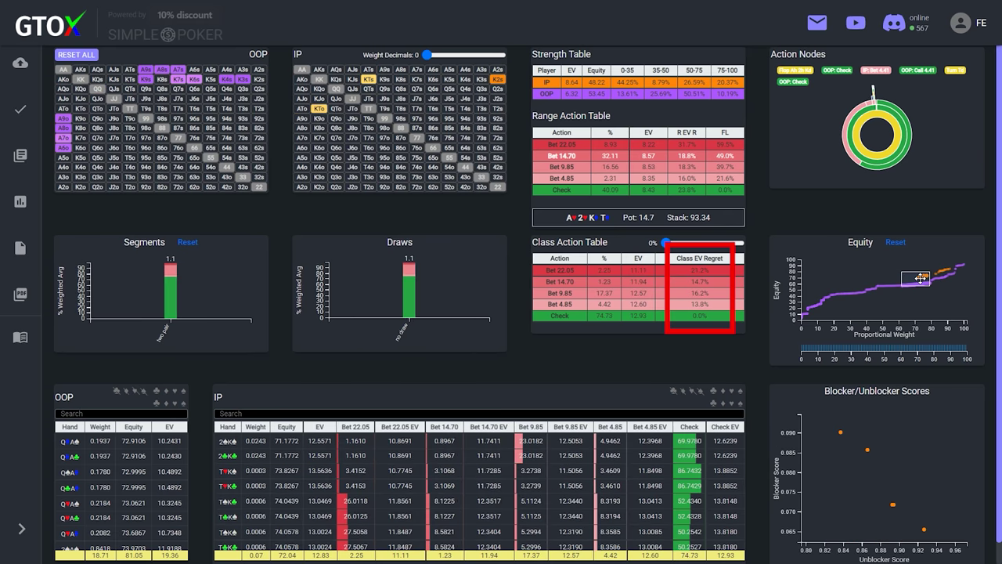
{"action": "left_click", "coordinate": [188, 243]}
{"action": "left_click", "coordinate": [896, 242]}
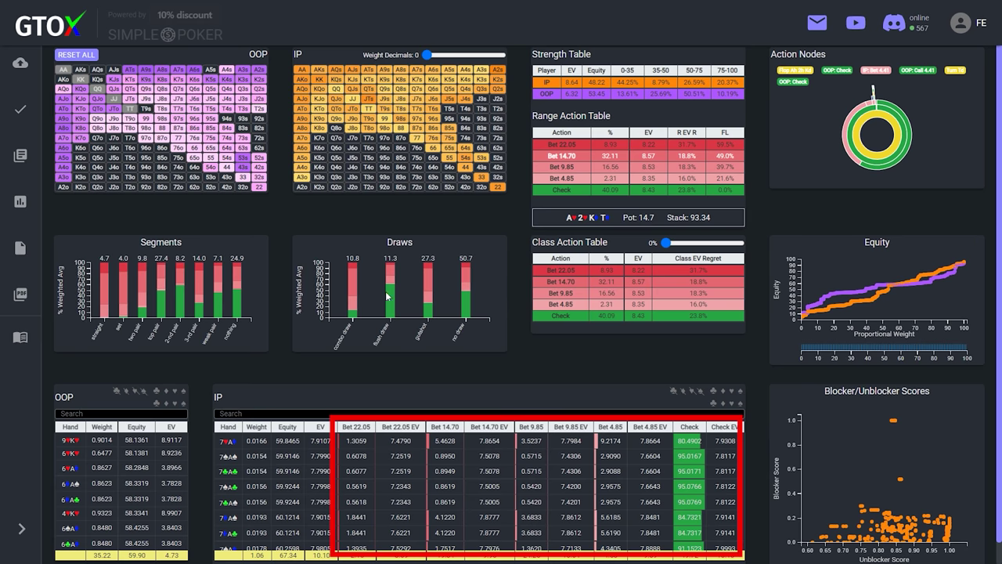
Keep only IP's second, third and weak pair hands with no draw
{"action": "left_click", "coordinate": [198, 297]}
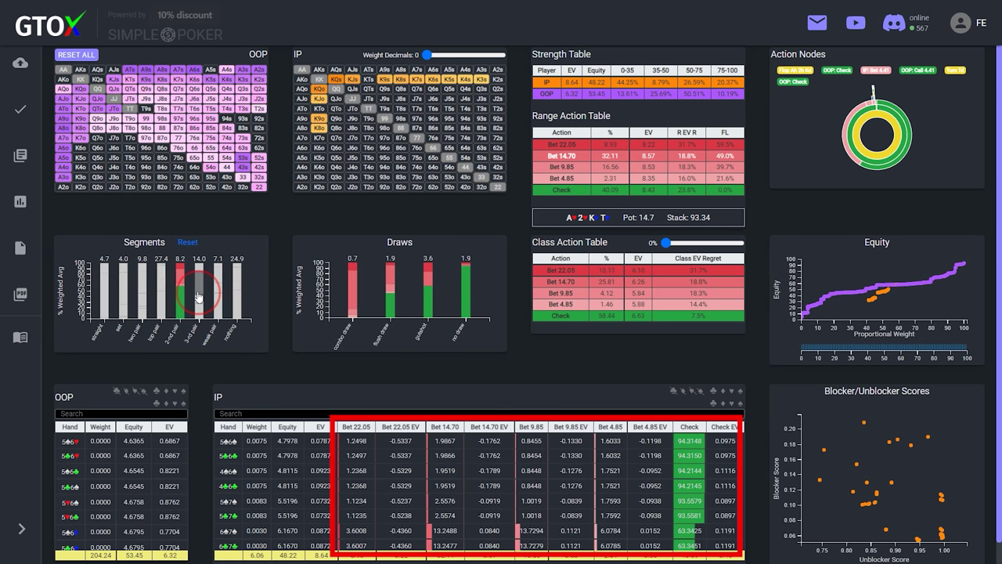
{"action": "left_click", "coordinate": [217, 295]}
{"action": "left_click", "coordinate": [352, 290]}
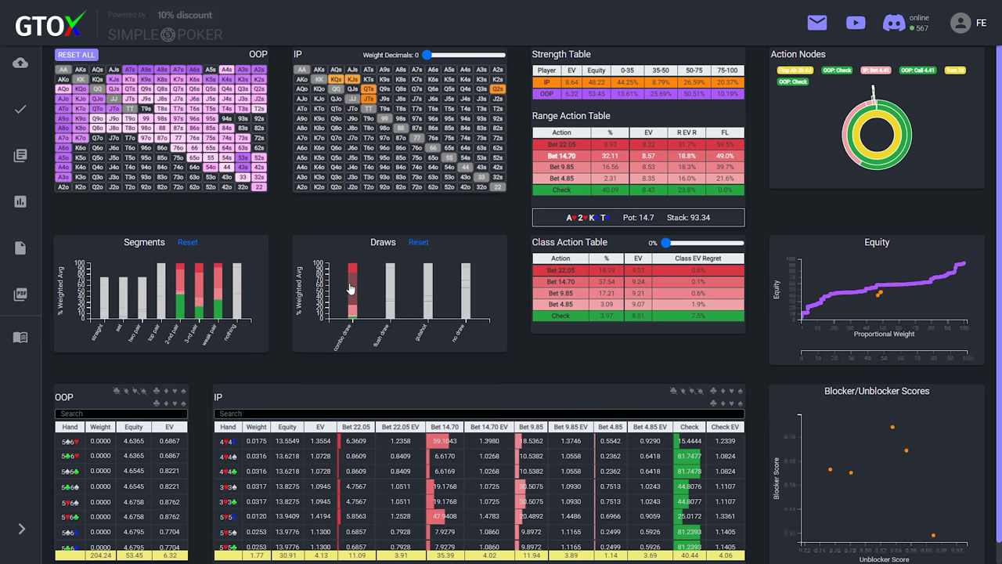
{"action": "left_click", "coordinate": [389, 286]}
{"action": "left_click", "coordinate": [429, 242]}
{"action": "left_click", "coordinate": [466, 294]}
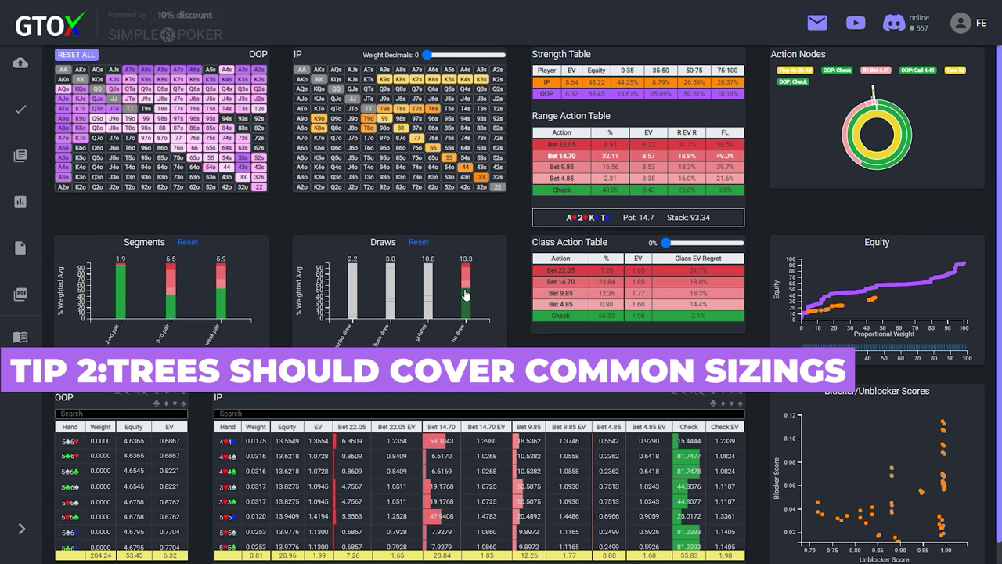
Isolate the lowest-equity IP combos, then clear the draw, hand-category and equity filters
{"action": "left_click", "coordinate": [859, 294]}
{"action": "mouse_move", "coordinate": [859, 293]}
{"action": "left_mouse_down"}
{"action": "mouse_move", "coordinate": [883, 305]}
{"action": "mouse_move", "coordinate": [822, 311]}
{"action": "mouse_move", "coordinate": [836, 310]}
{"action": "left_mouse_up"}
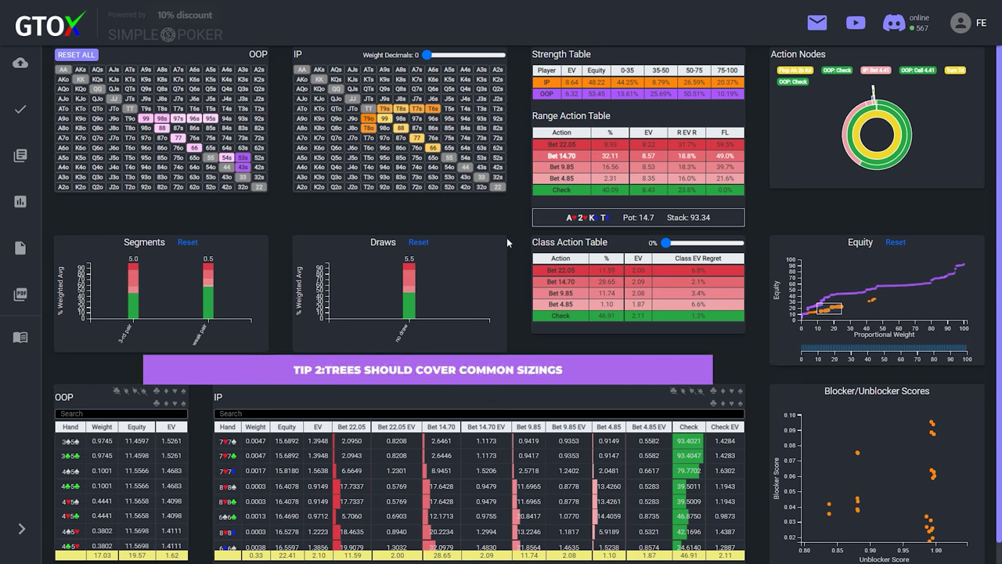
{"action": "left_click", "coordinate": [418, 242]}
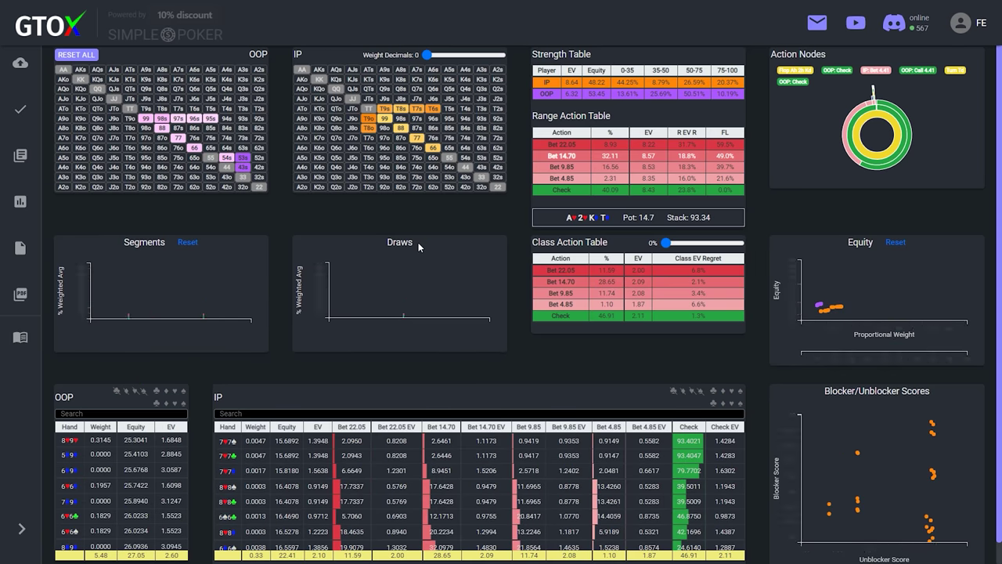
{"action": "left_click", "coordinate": [187, 242]}
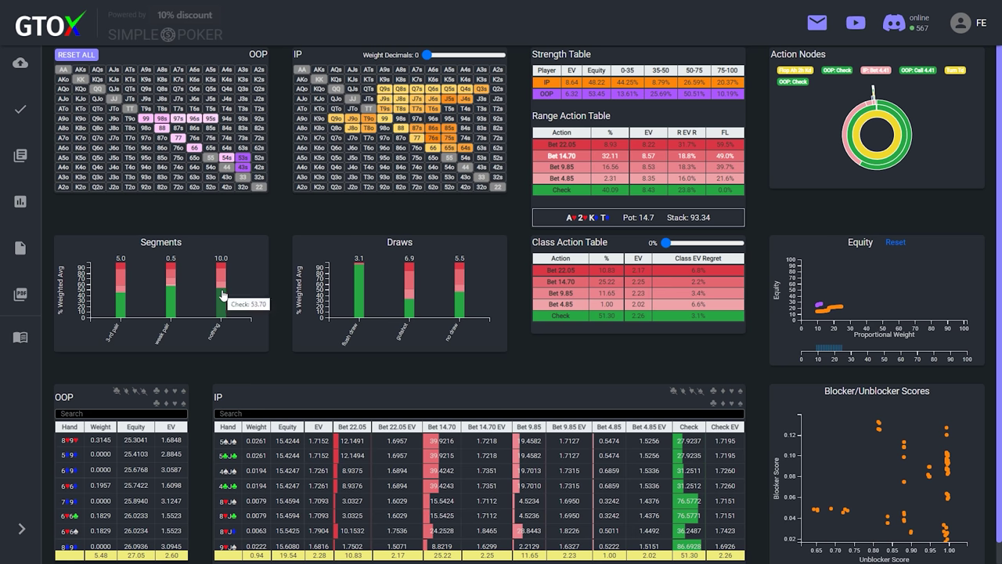
{"action": "left_click", "coordinate": [897, 242]}
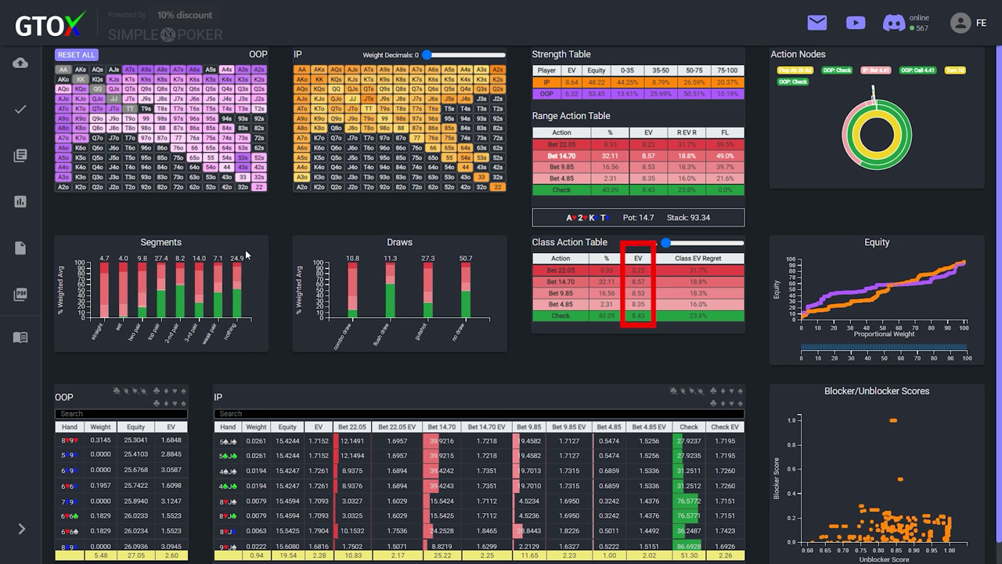
Try nothing-made hands with combo-draw and gutshot filters, then reset the draw filter
{"action": "left_click", "coordinate": [239, 292]}
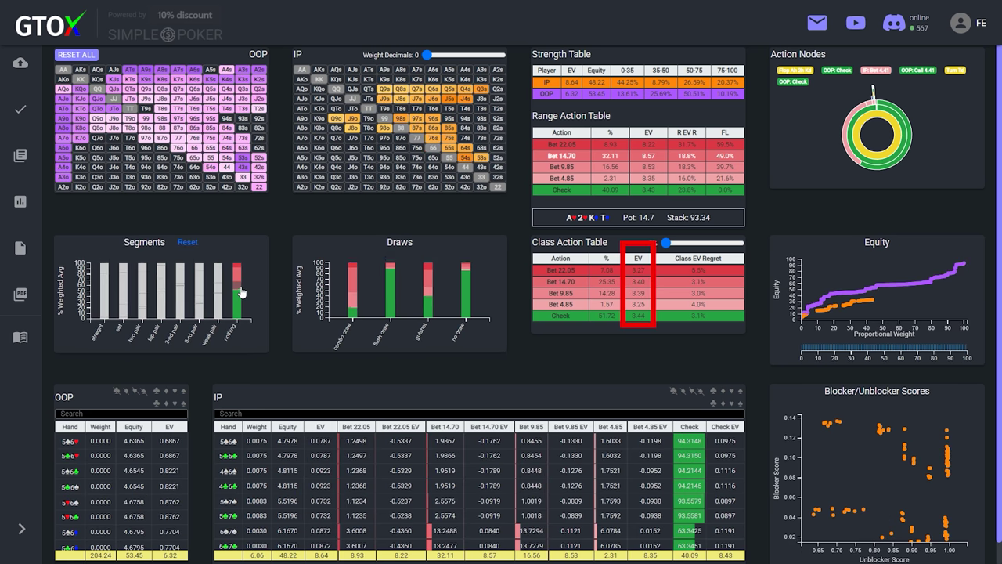
{"action": "left_click", "coordinate": [352, 294]}
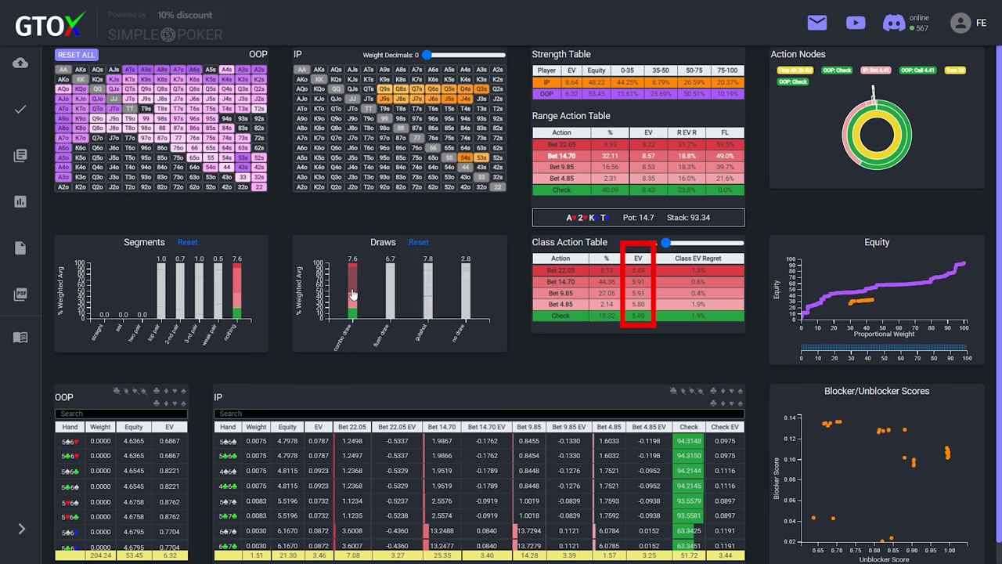
{"action": "left_click", "coordinate": [425, 297]}
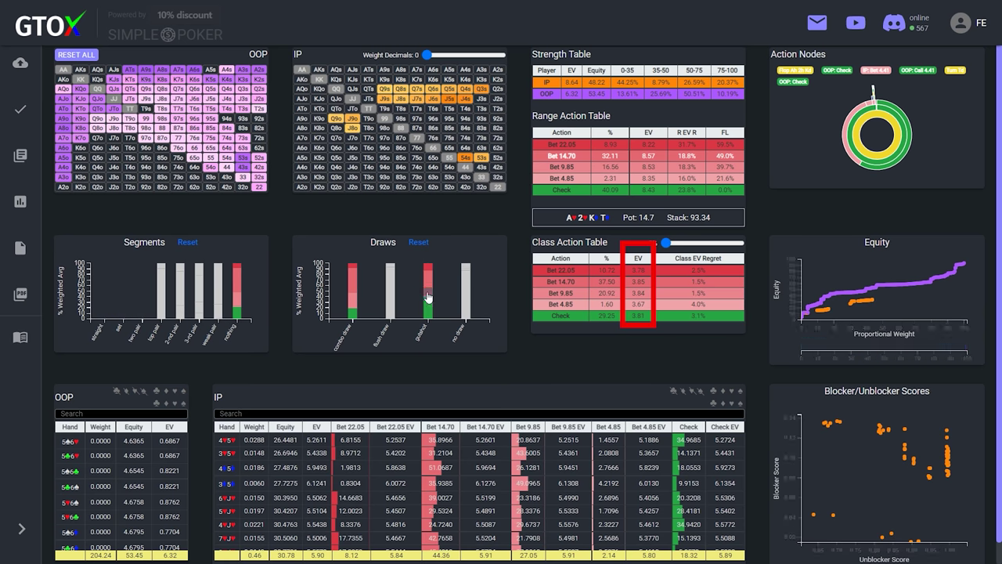
{"action": "left_click", "coordinate": [419, 241]}
{"action": "left_click", "coordinate": [393, 301]}
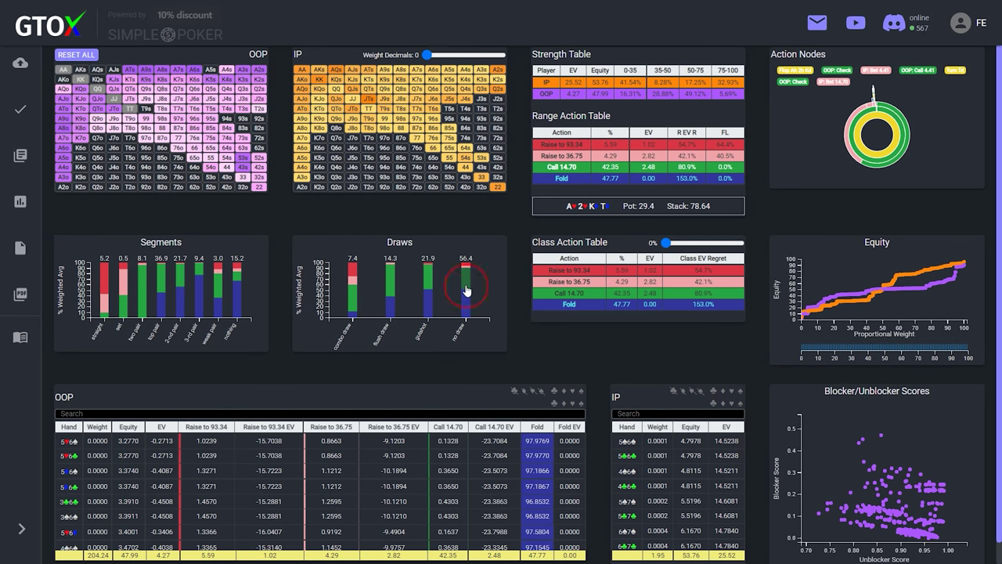
Try no-draw, top pair and mid-to-low equity filters on OOP's range, then clear them all
{"action": "left_click", "coordinate": [466, 289]}
{"action": "left_click", "coordinate": [160, 293]}
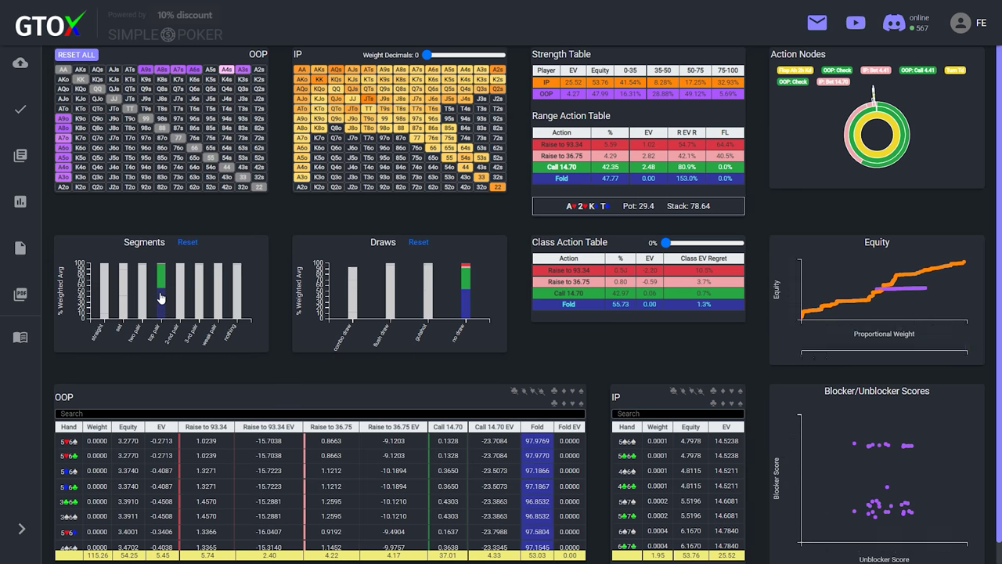
{"action": "left_click_drag", "start_coordinate": [903, 280], "coordinate": [937, 296]}
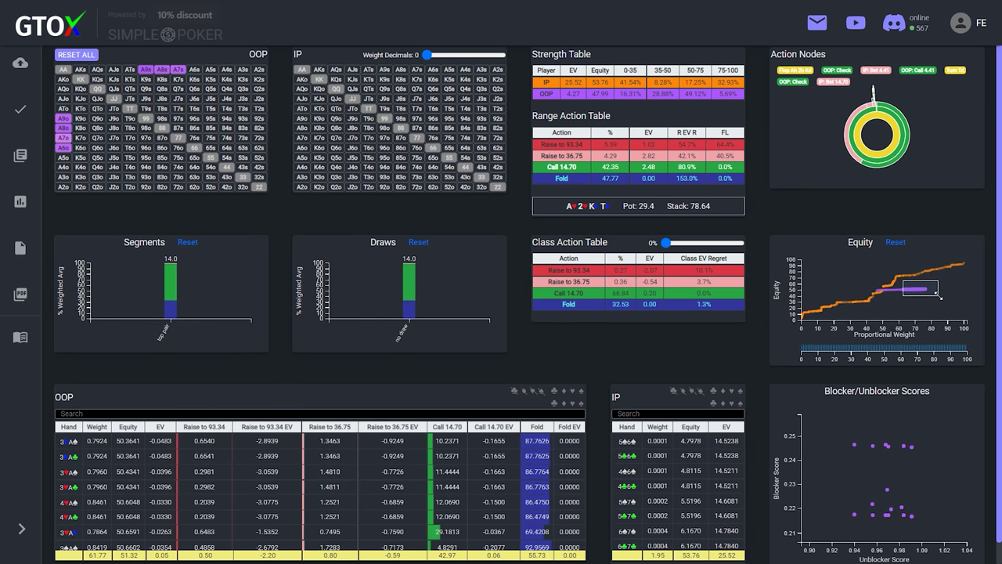
{"action": "left_click_drag", "start_coordinate": [924, 291], "coordinate": [869, 294]}
{"action": "left_click", "coordinate": [894, 242]}
{"action": "left_click", "coordinate": [417, 244]}
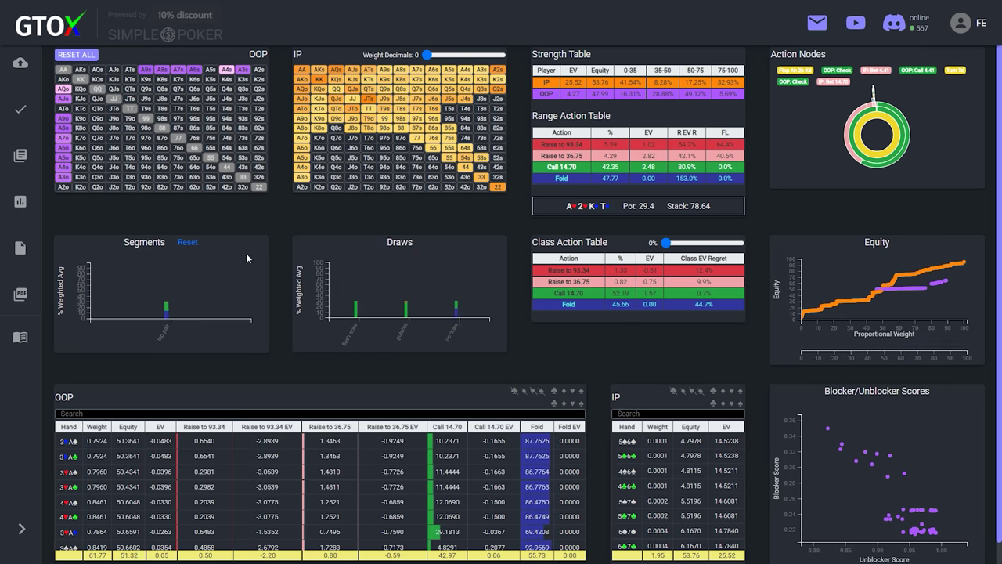
{"action": "left_click", "coordinate": [190, 243]}
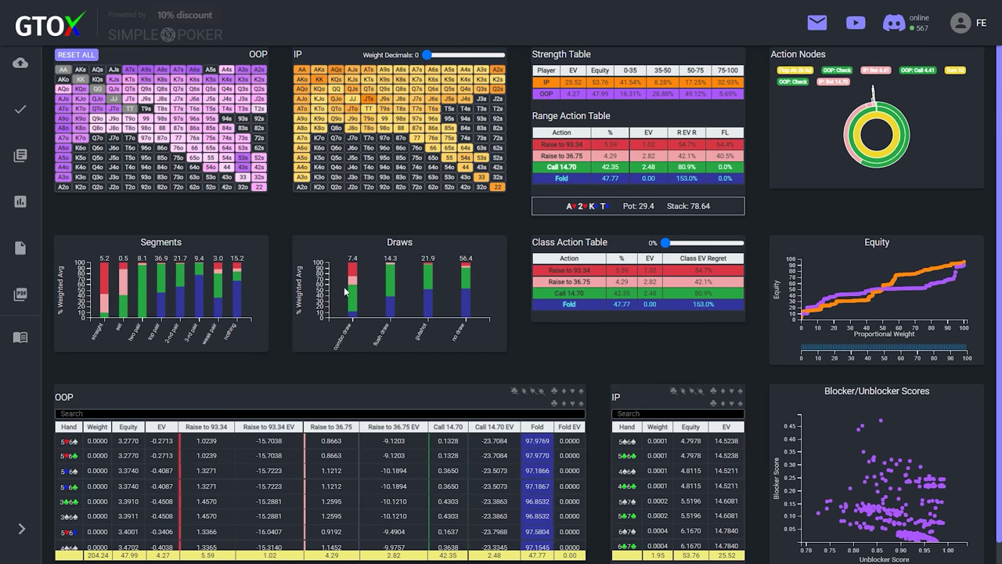
Show OOP's nothing-made combo and flush draws sorted by fold frequency, highest first
{"action": "left_click", "coordinate": [353, 293]}
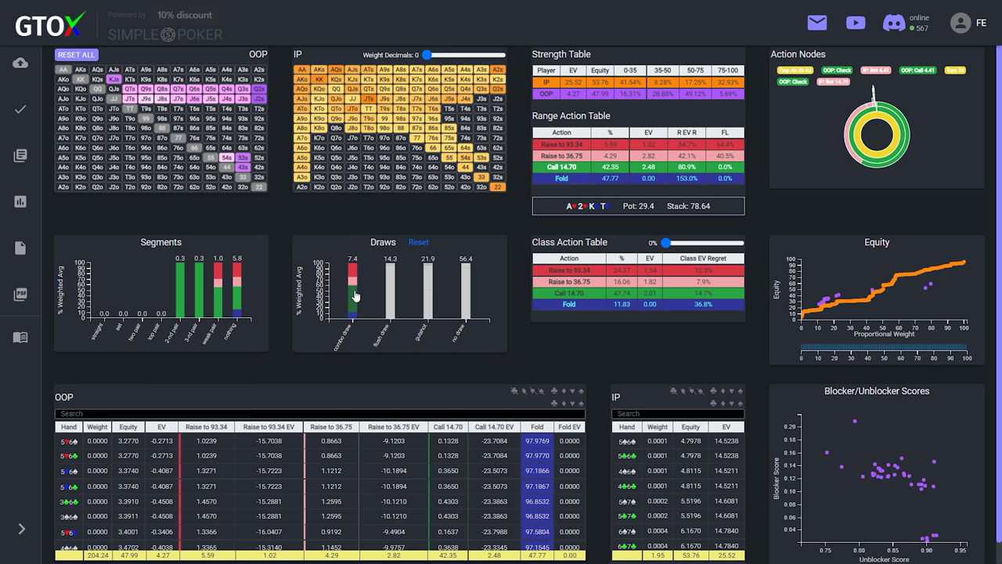
{"action": "left_click", "coordinate": [390, 289]}
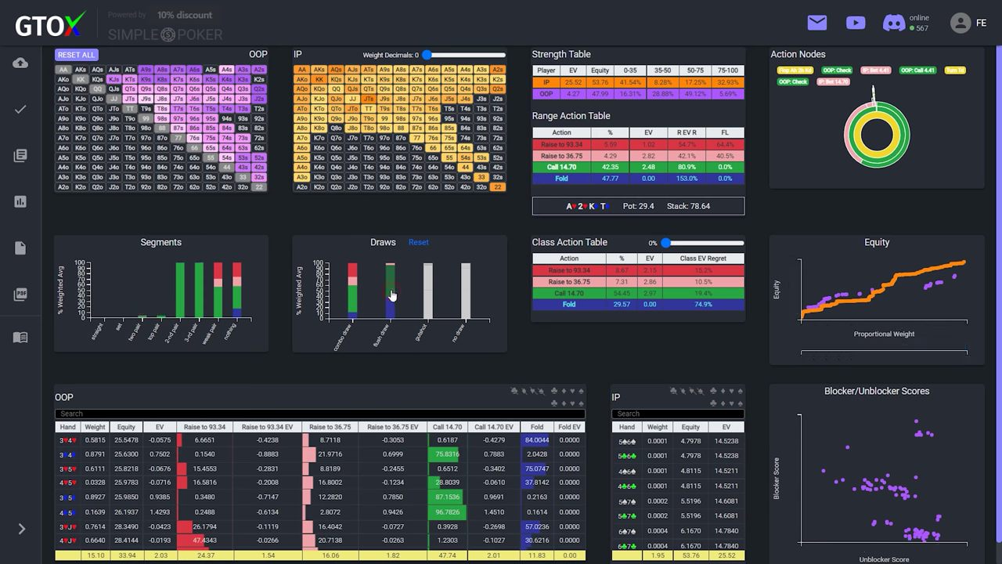
{"action": "left_click", "coordinate": [238, 295]}
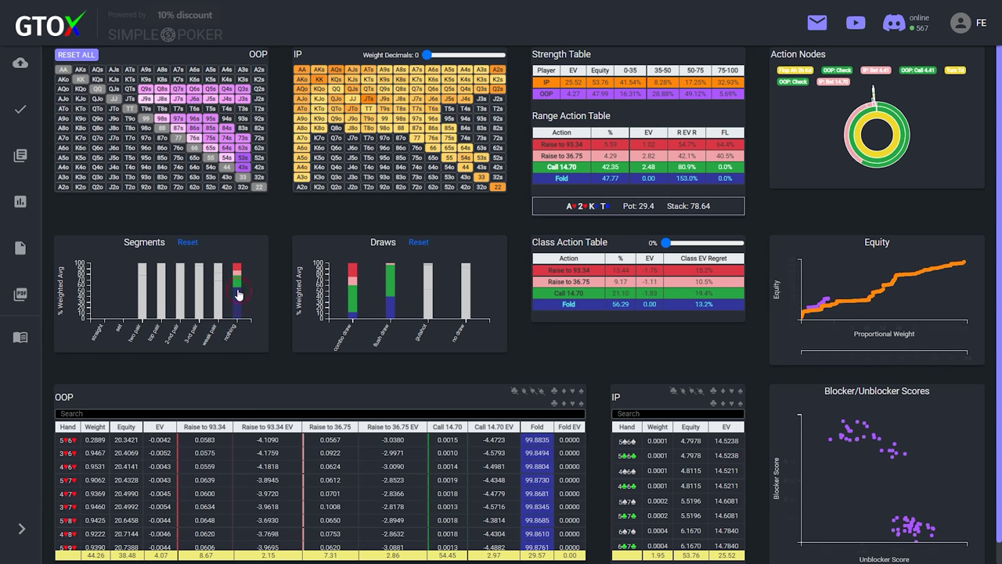
{"action": "left_click", "coordinate": [540, 429]}
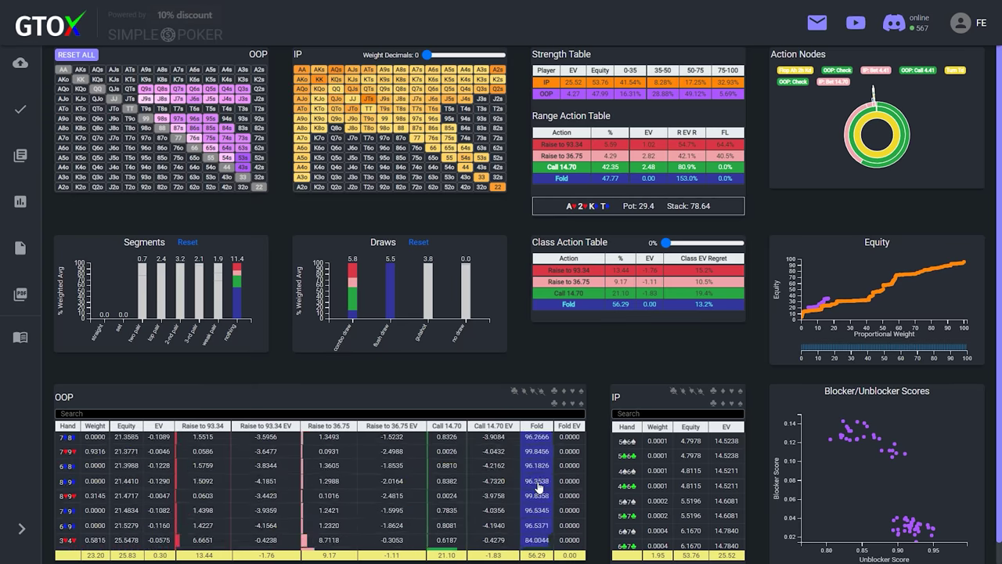
{"action": "left_click", "coordinate": [536, 429]}
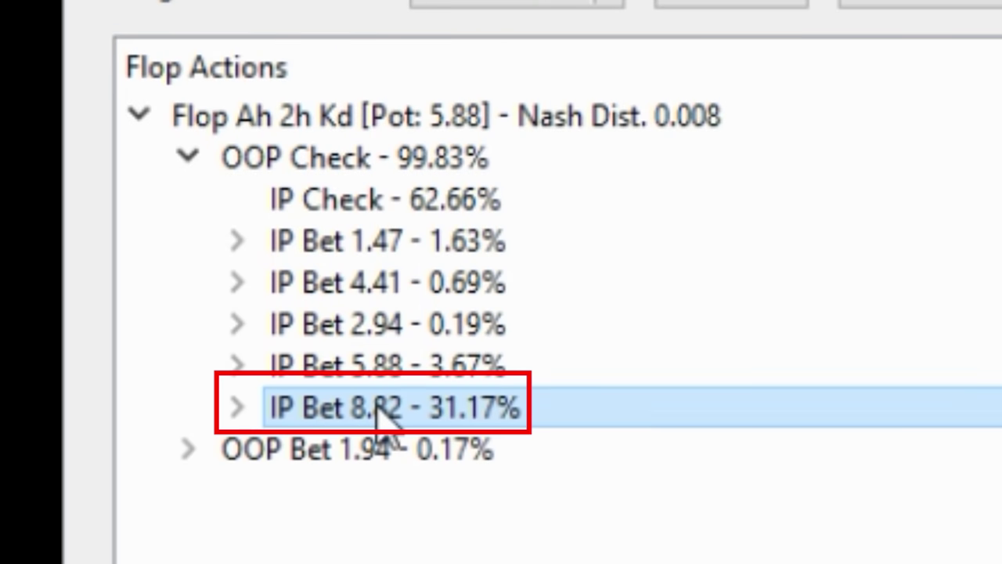
Expand the IP Bet 8.82 line to show OOP's call 31.77%, fold 66.83% and raise 1.40%
{"action": "left_click", "coordinate": [238, 408]}
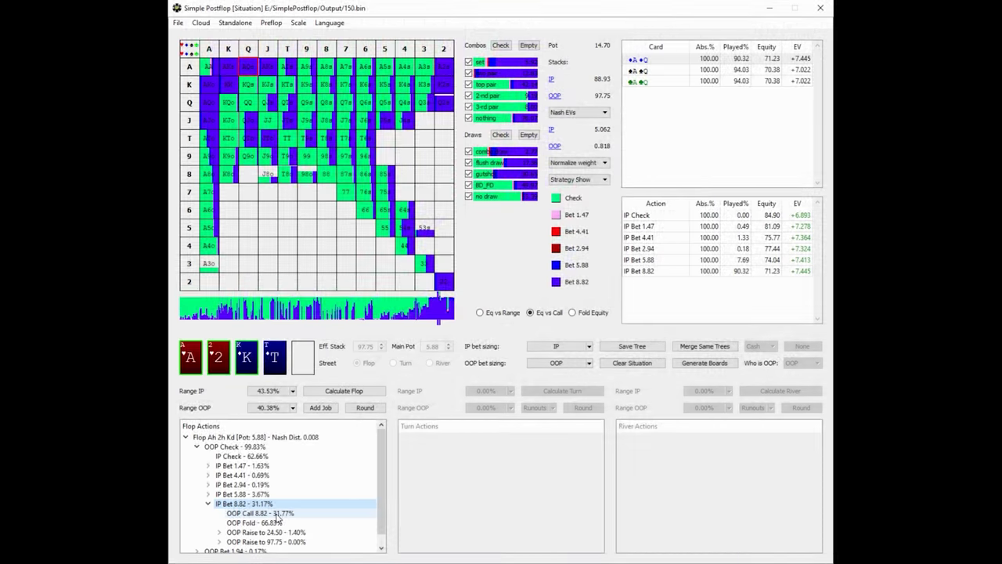
Compare OOP's calling ranges against the 8.82 and 4.41 flop bets, alternating between them
{"action": "left_click", "coordinate": [276, 514]}
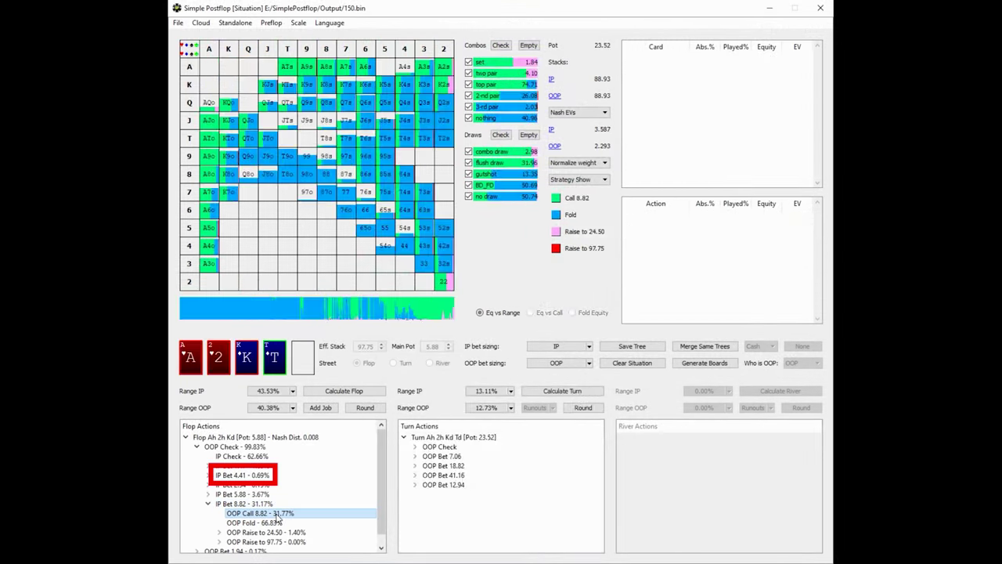
{"action": "left_click", "coordinate": [209, 474]}
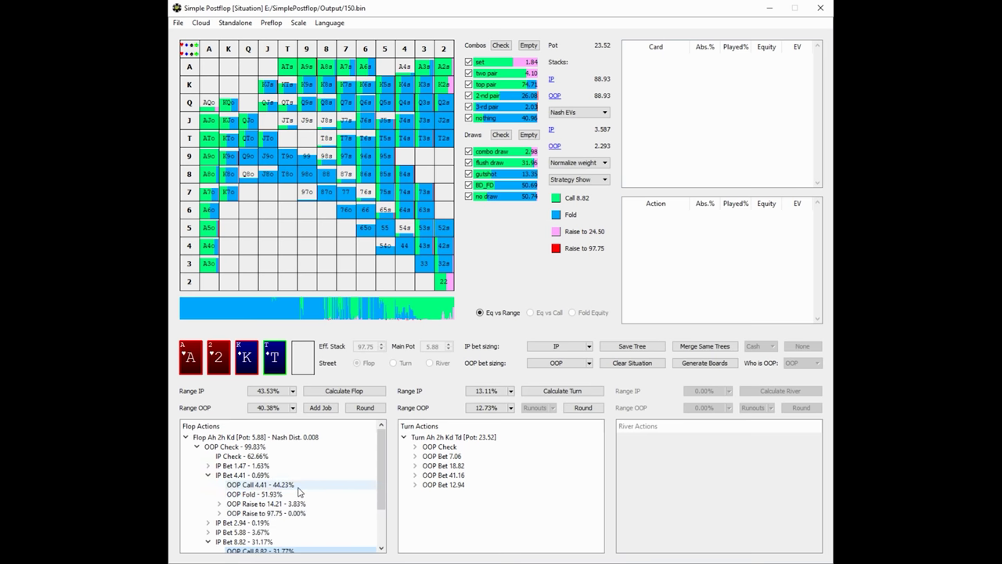
{"action": "left_click", "coordinate": [297, 487]}
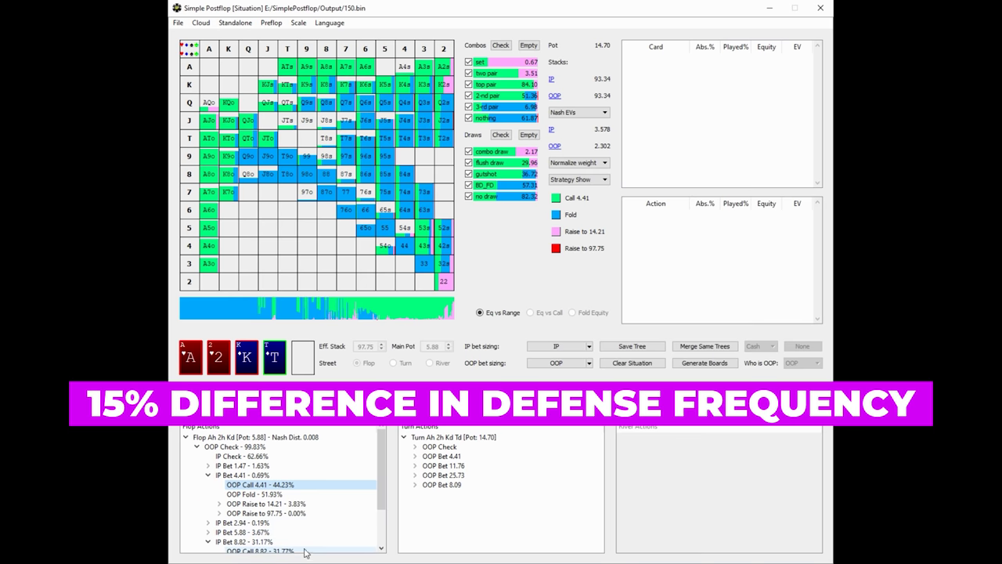
{"action": "left_click", "coordinate": [298, 552]}
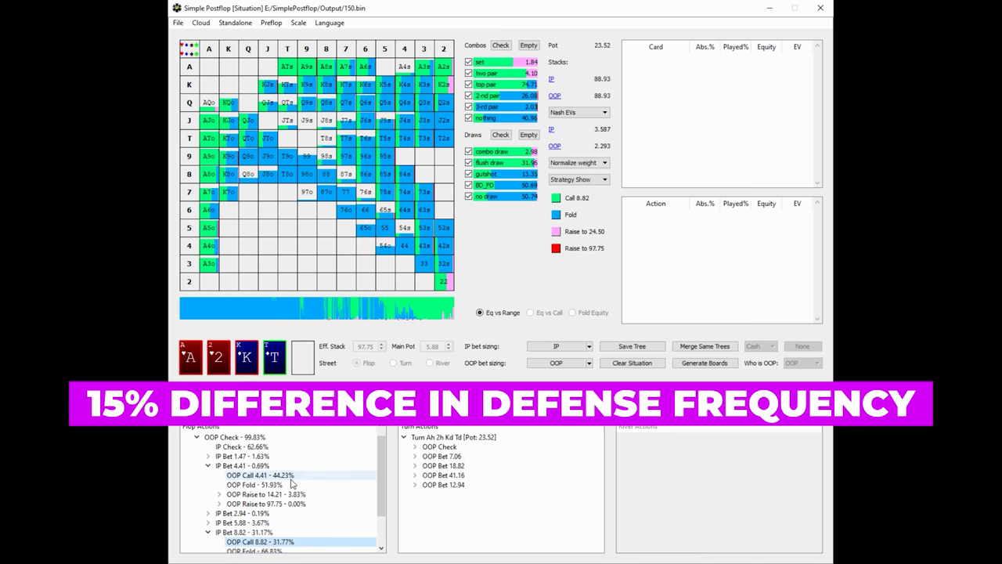
{"action": "left_click", "coordinate": [291, 478]}
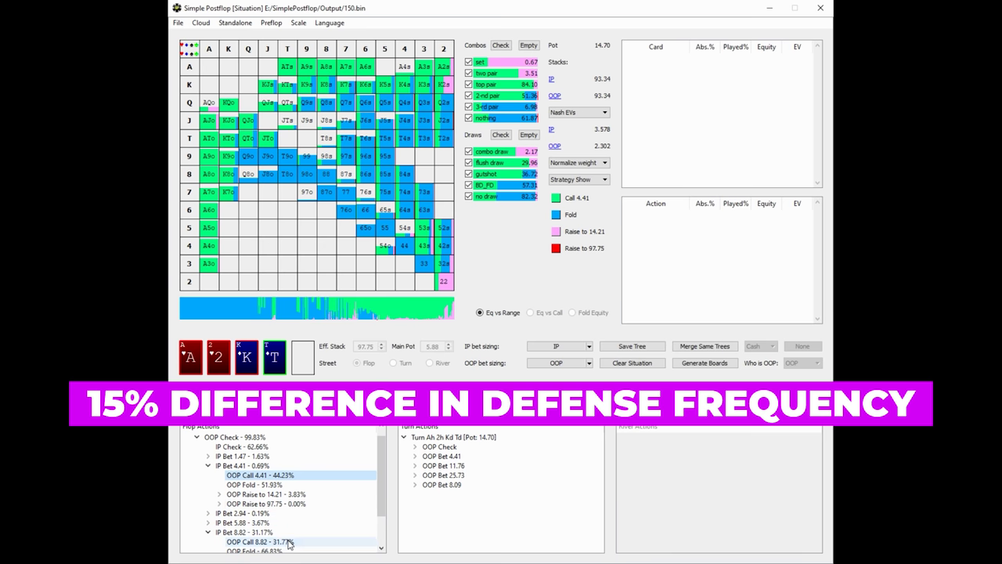
{"action": "left_click", "coordinate": [289, 542]}
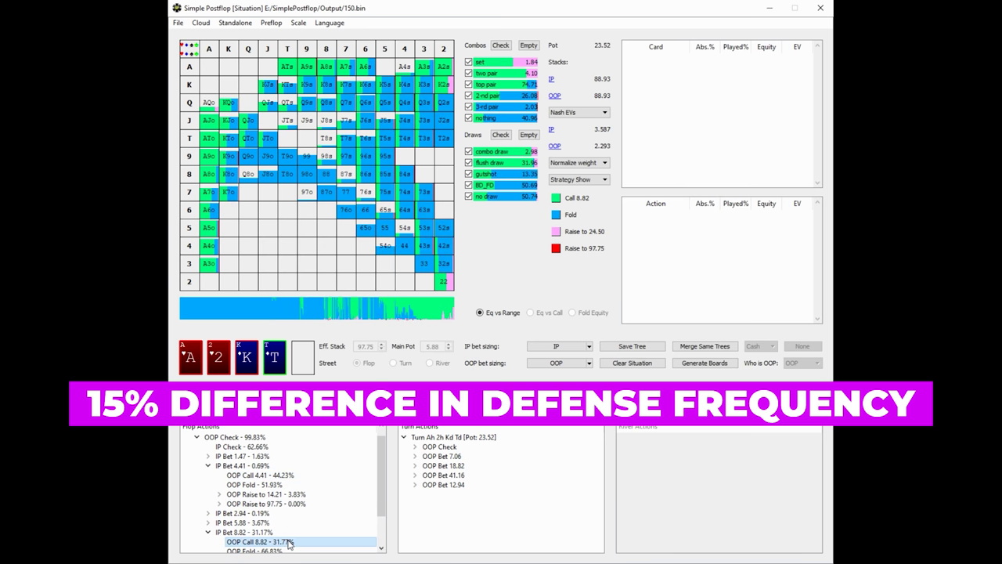
{"action": "left_click", "coordinate": [275, 476]}
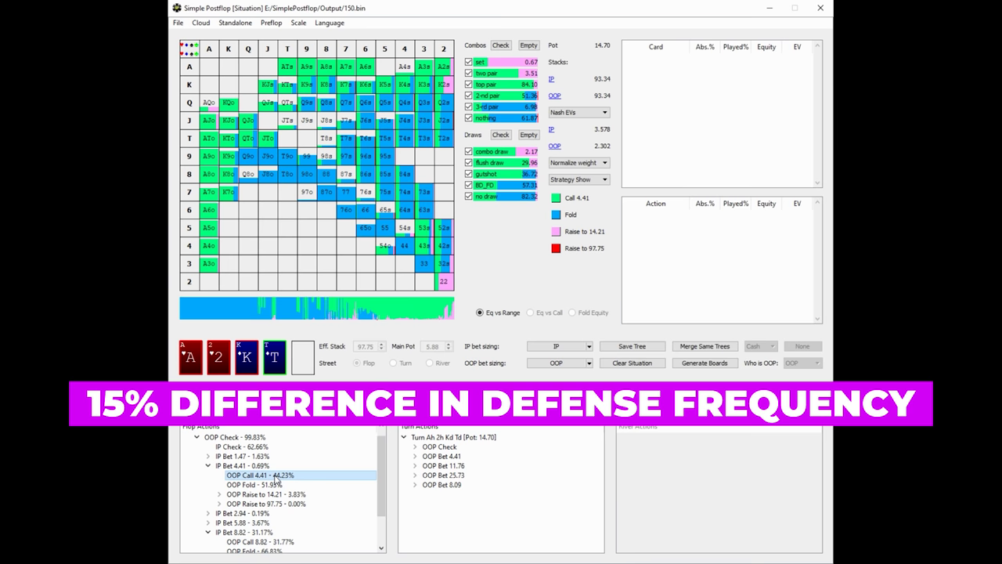
{"action": "left_click", "coordinate": [288, 542]}
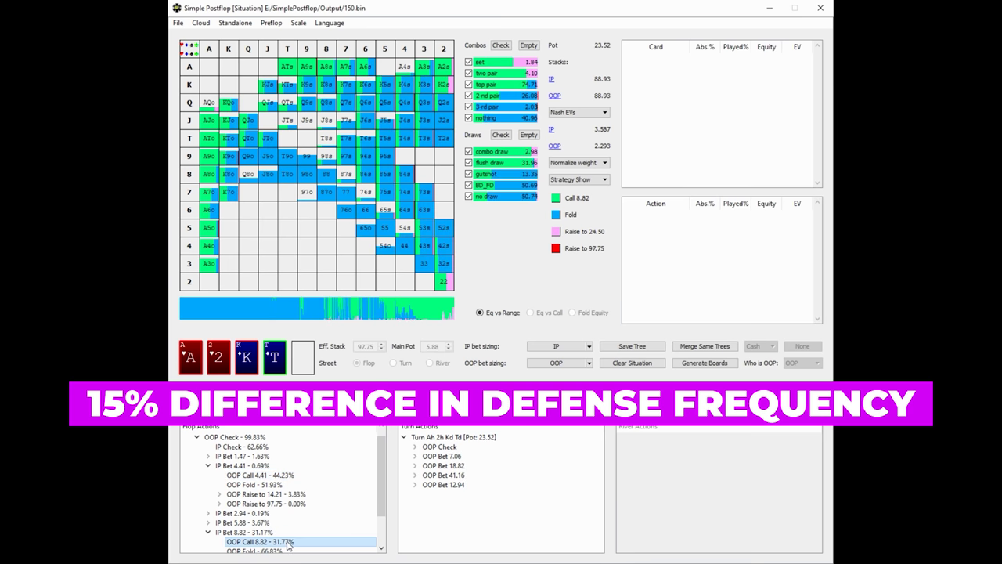
{"action": "left_click", "coordinate": [274, 477]}
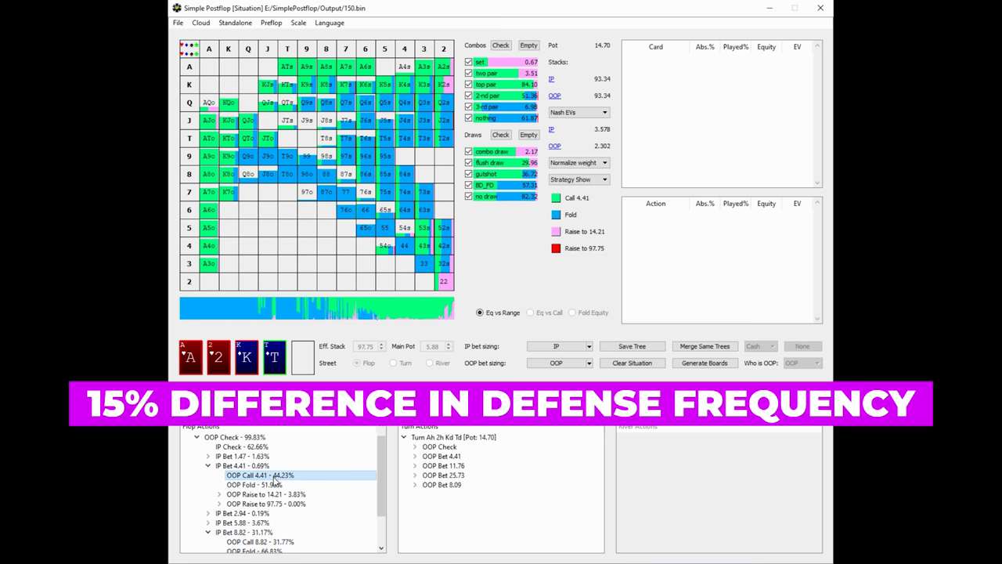
{"action": "left_click", "coordinate": [284, 542]}
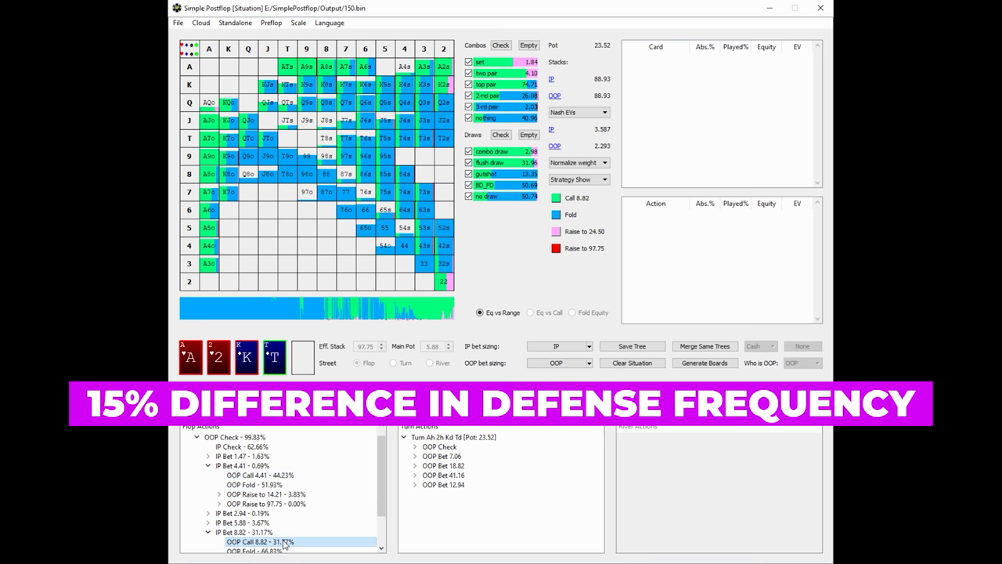
{"action": "left_click", "coordinate": [278, 479]}
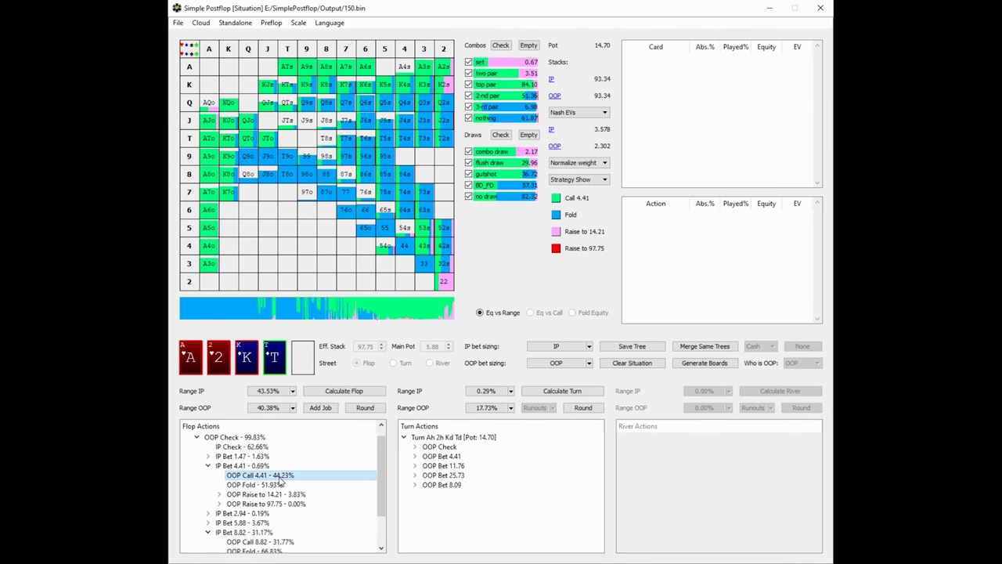
Expand IP Bet 5.88 and compare OOP's call range there against the 8.82 call range
{"action": "left_click", "coordinate": [229, 524]}
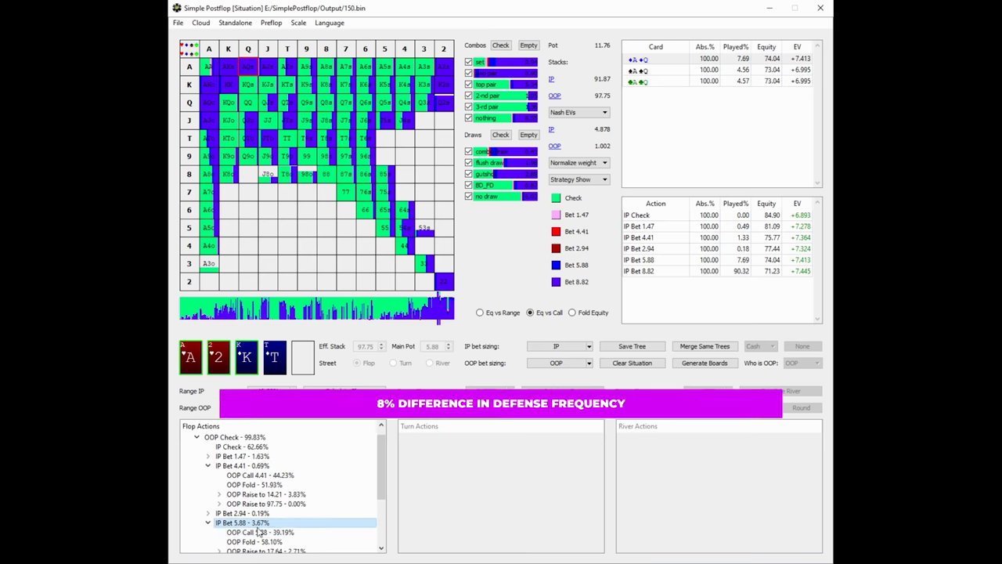
{"action": "left_click", "coordinate": [258, 531]}
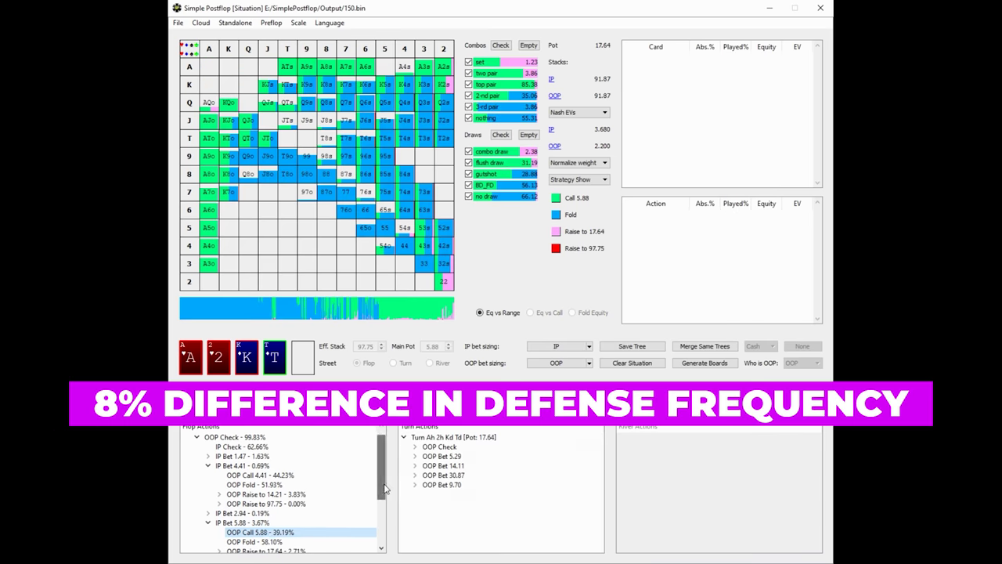
{"action": "left_click_drag", "start_coordinate": [384, 490], "coordinate": [383, 509]}
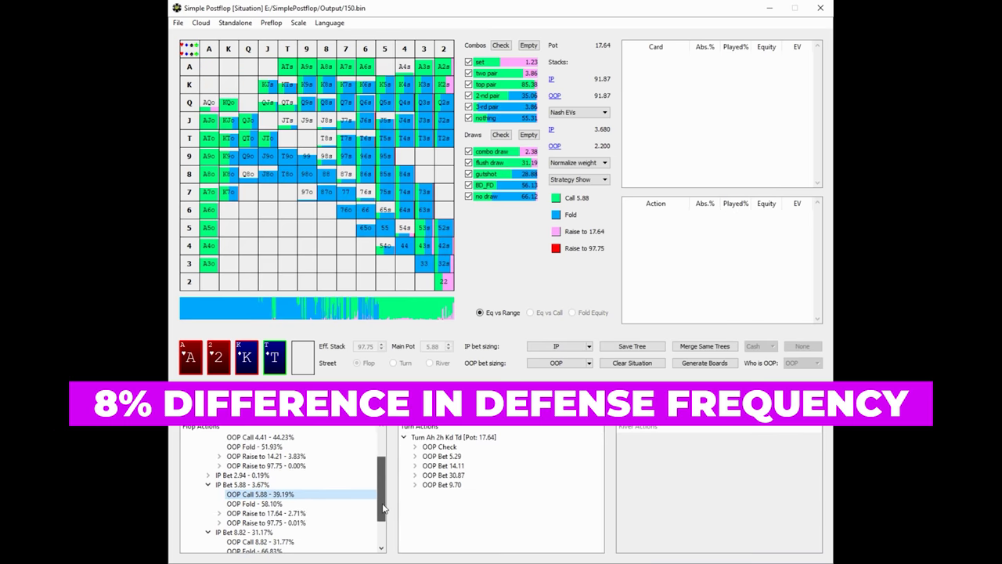
{"action": "left_click", "coordinate": [287, 541]}
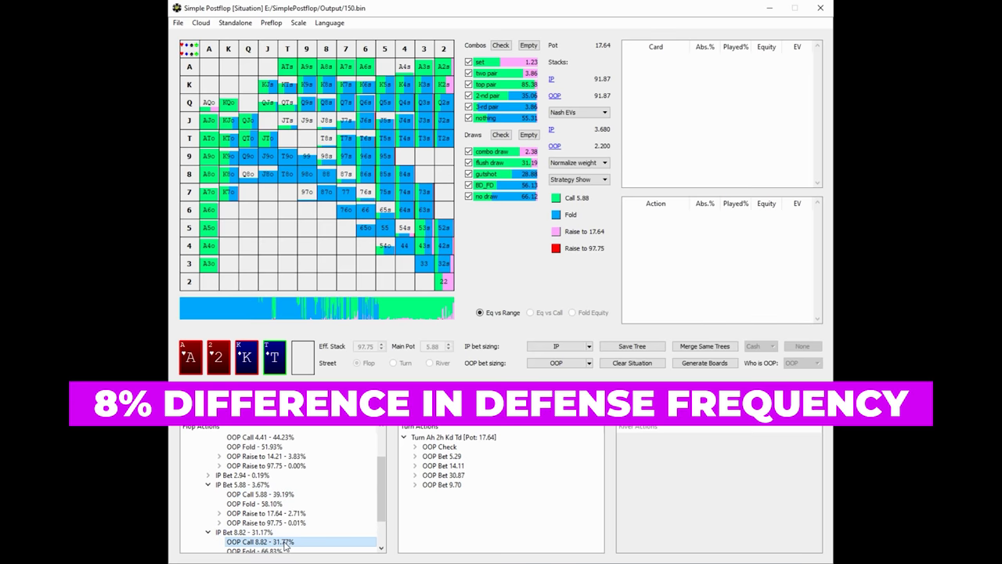
{"action": "left_click", "coordinate": [279, 497]}
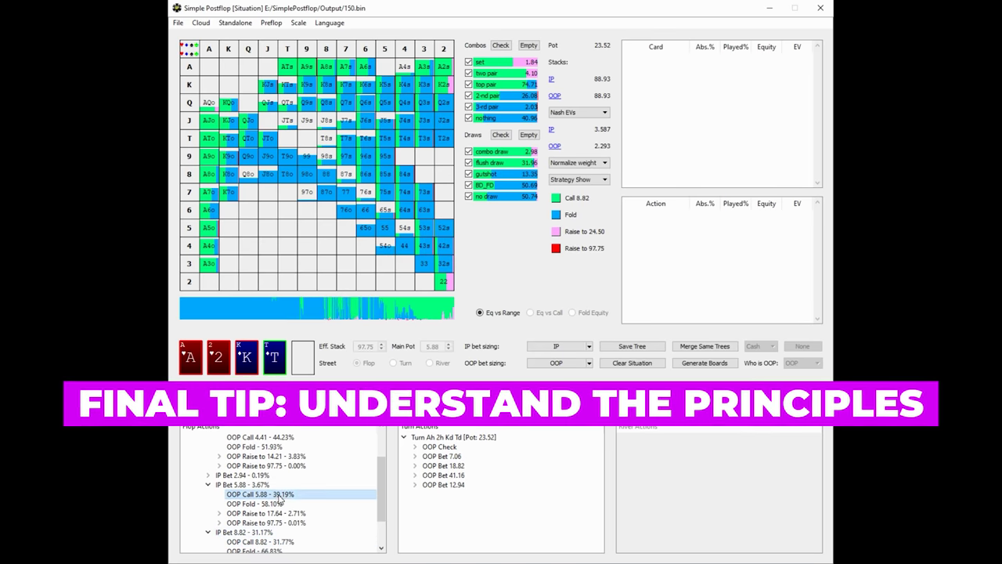
{"action": "left_click", "coordinate": [281, 542]}
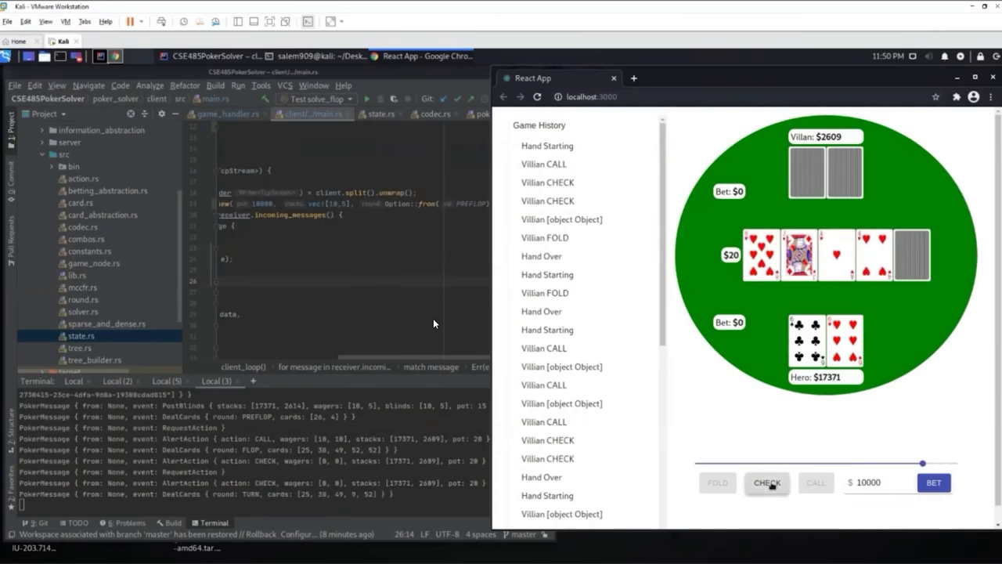
Check with the hero's hand in the localhost poker game, and the villain then bets 2477
{"action": "left_click", "coordinate": [771, 484]}
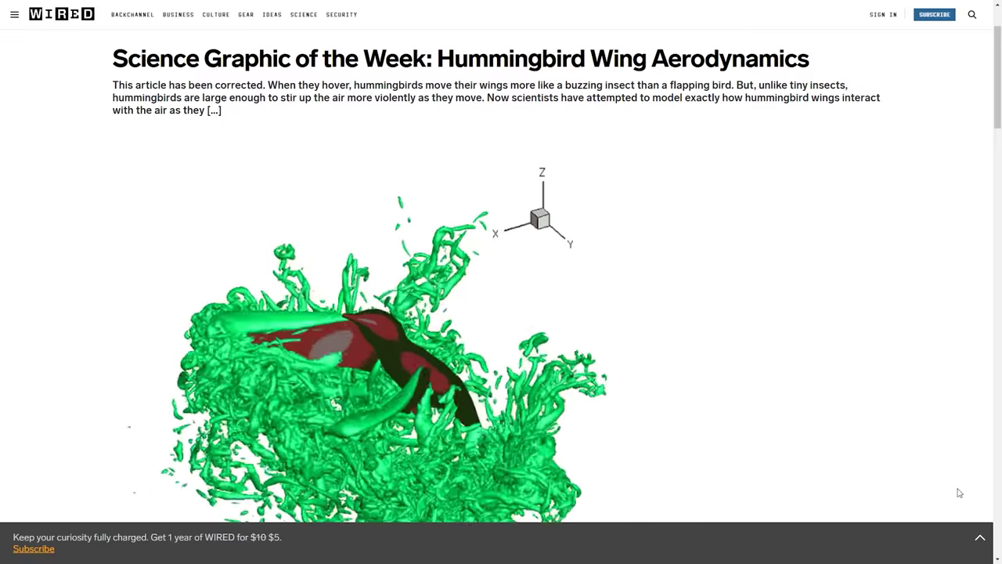
Scroll the hummingbird aerodynamics article down to the wing vortex diagrams and Most Popular list
{"action": "scroll", "coordinate": [960, 492], "scroll_direction": "down", "scroll_amount": 5}
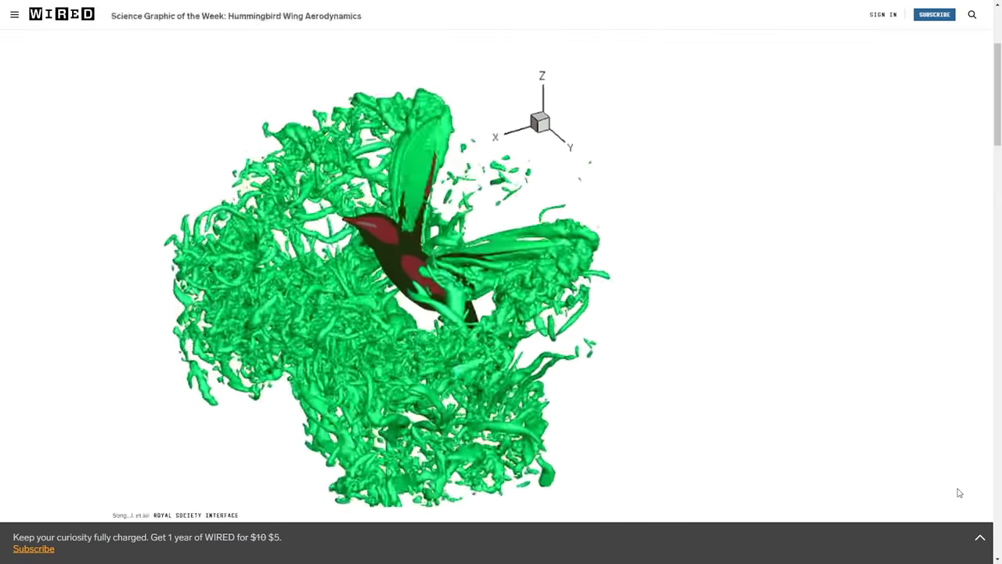
{"action": "scroll", "coordinate": [960, 492], "scroll_direction": "down", "scroll_amount": 3}
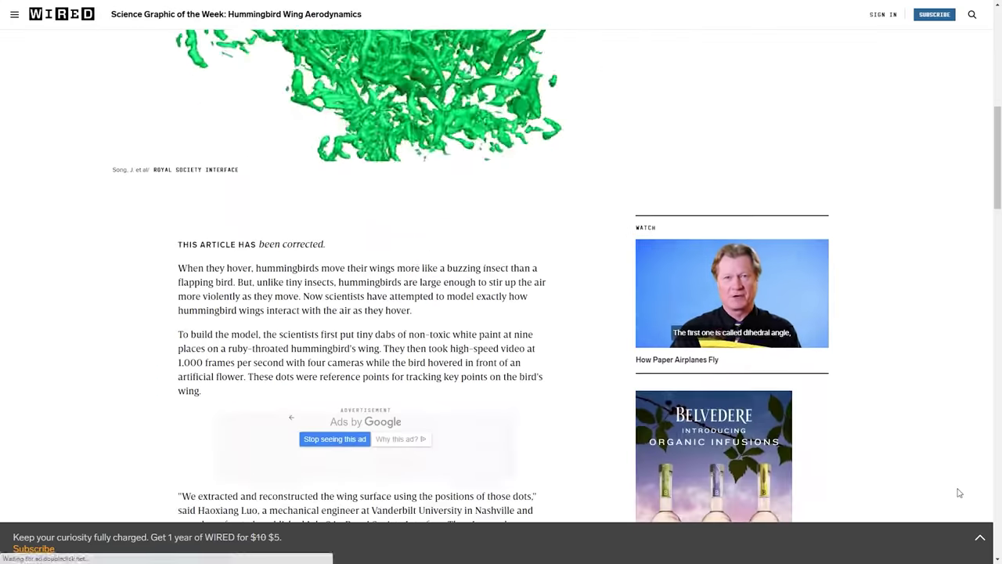
{"action": "scroll", "coordinate": [960, 492], "scroll_direction": "down", "scroll_amount": 3}
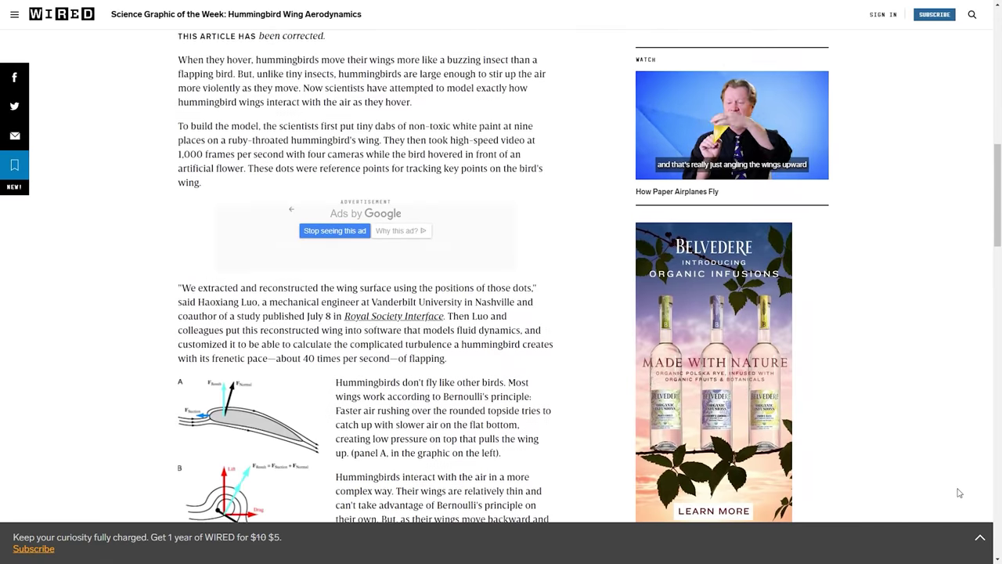
{"action": "scroll", "coordinate": [959, 493], "scroll_direction": "down", "scroll_amount": 3}
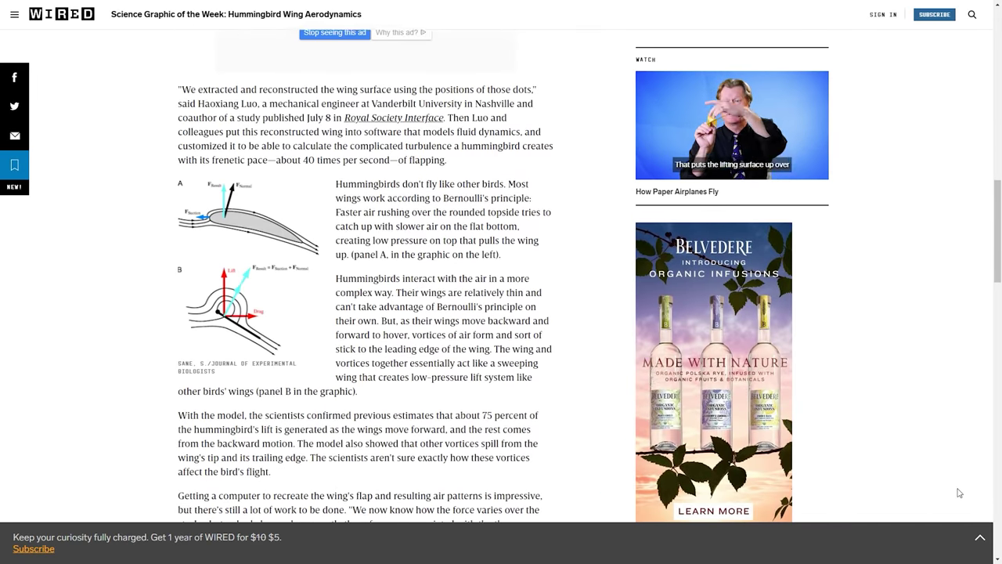
{"action": "scroll", "coordinate": [960, 493], "scroll_direction": "down", "scroll_amount": 3}
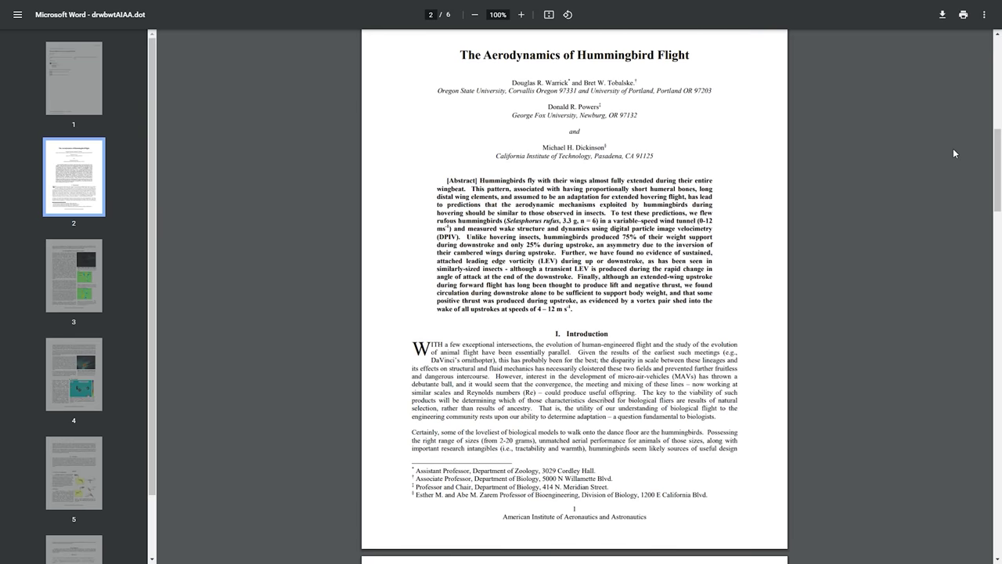
{"action": "scroll", "coordinate": [952, 148], "scroll_direction": "down", "scroll_amount": 5}
Scroll the hummingbird flight paper from page 2 down to the Conclusion and Appendix on page 5
{"action": "scroll", "coordinate": [953, 148], "scroll_direction": "down", "scroll_amount": 5}
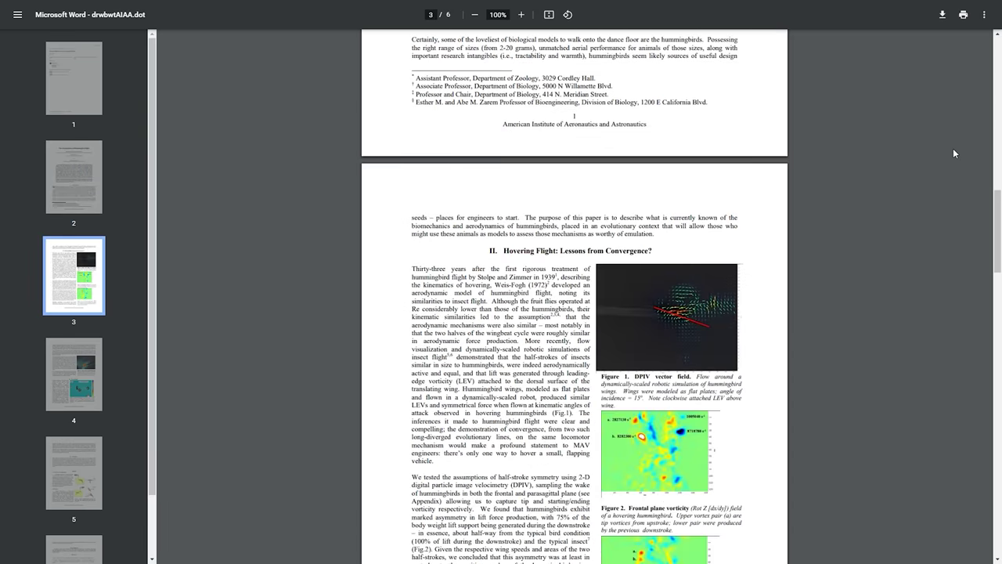
{"action": "scroll", "coordinate": [952, 154], "scroll_direction": "down", "scroll_amount": 6}
{"action": "scroll", "coordinate": [952, 153], "scroll_direction": "down", "scroll_amount": 5}
{"action": "scroll", "coordinate": [953, 148], "scroll_direction": "down", "scroll_amount": 3}
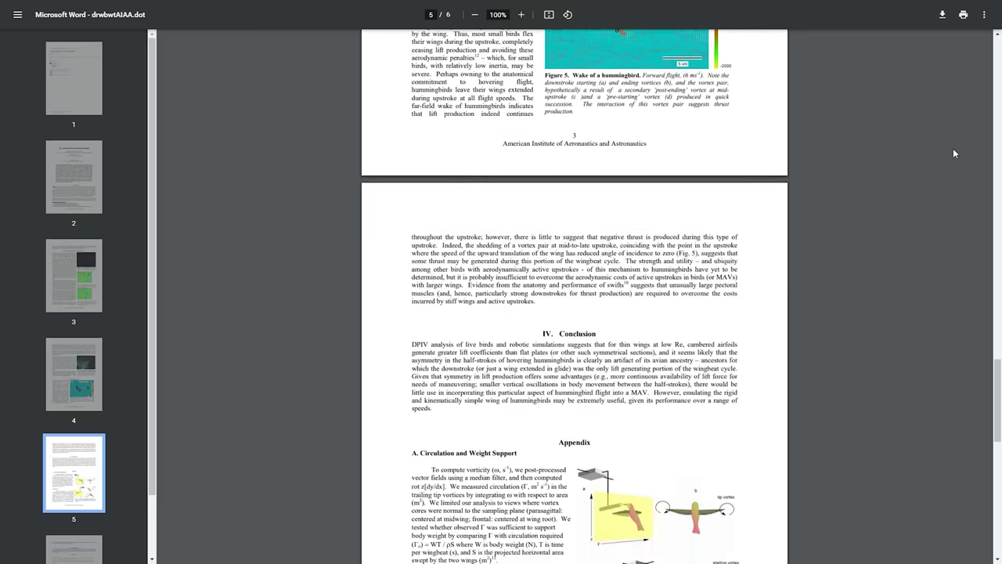